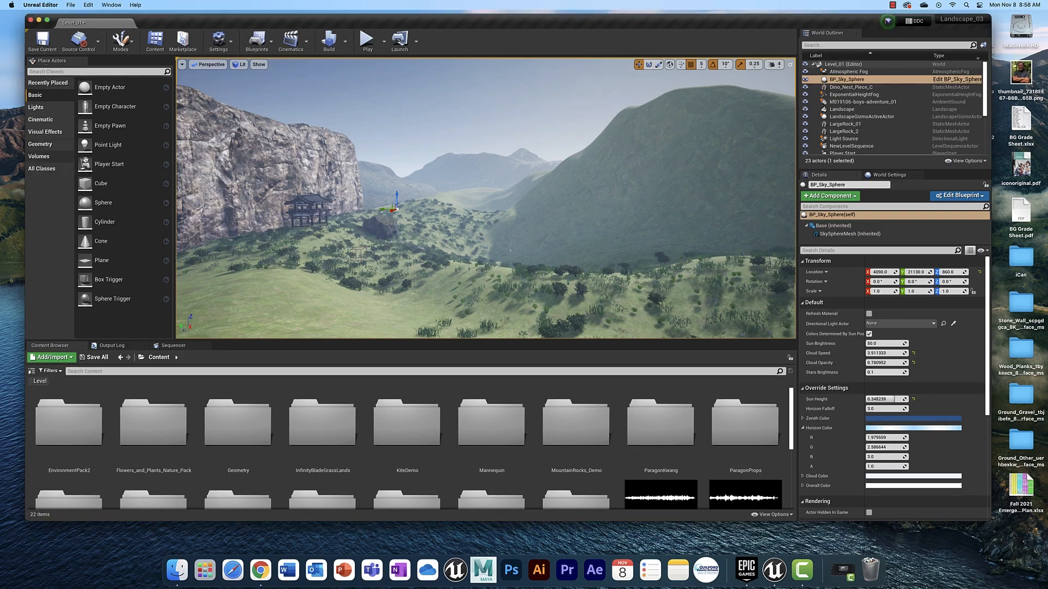
Step: Place a new Post Process Volume from the Volumes category on the grassy slope in the middle of the valley
{"action": "left_click", "coordinate": [39, 156]}
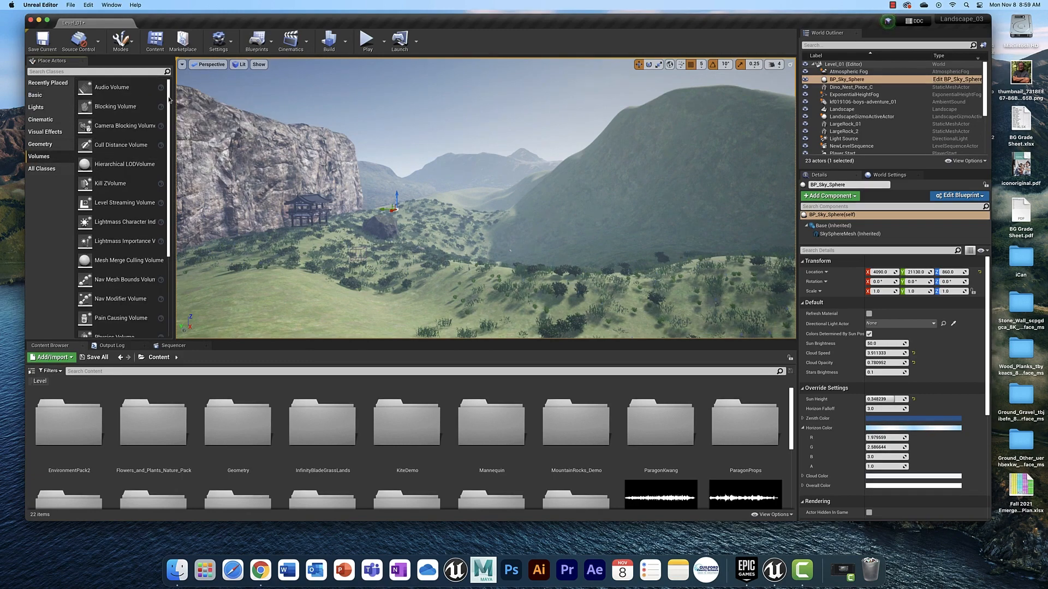
{"action": "scroll", "coordinate": [170, 100], "scroll_direction": "down", "scroll_amount": 1}
{"action": "scroll", "coordinate": [136, 109], "scroll_direction": "up", "scroll_amount": 1}
{"action": "left_click_drag", "start_coordinate": [167, 121], "coordinate": [166, 215]}
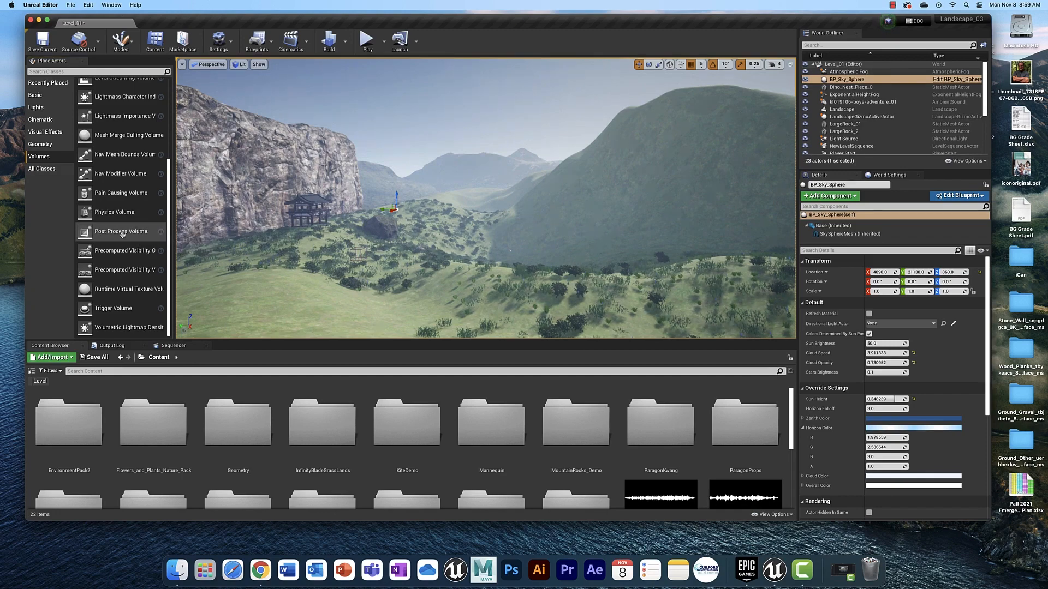
{"action": "left_click_drag", "start_coordinate": [88, 234], "coordinate": [219, 224]}
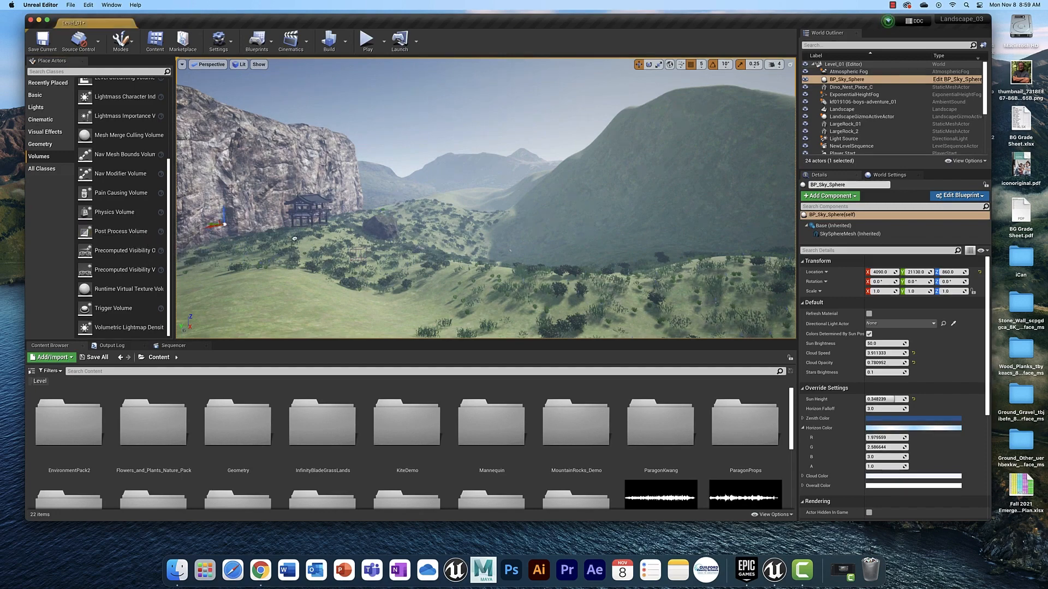
{"action": "left_click", "coordinate": [432, 266]}
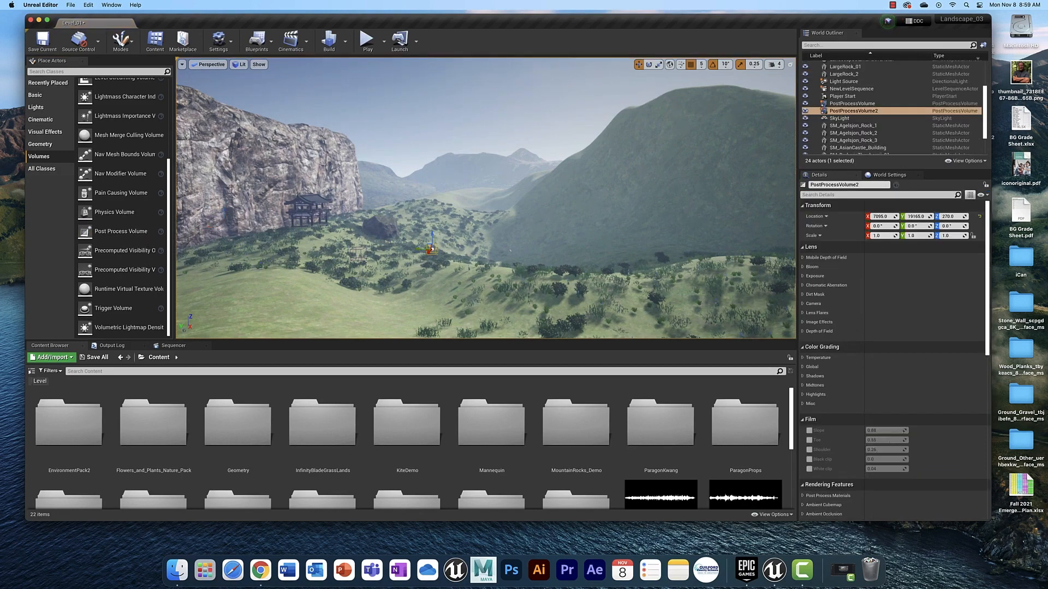
Step: Delete the older PostProcessVolume actor from the level
{"action": "left_click", "coordinate": [360, 253]}
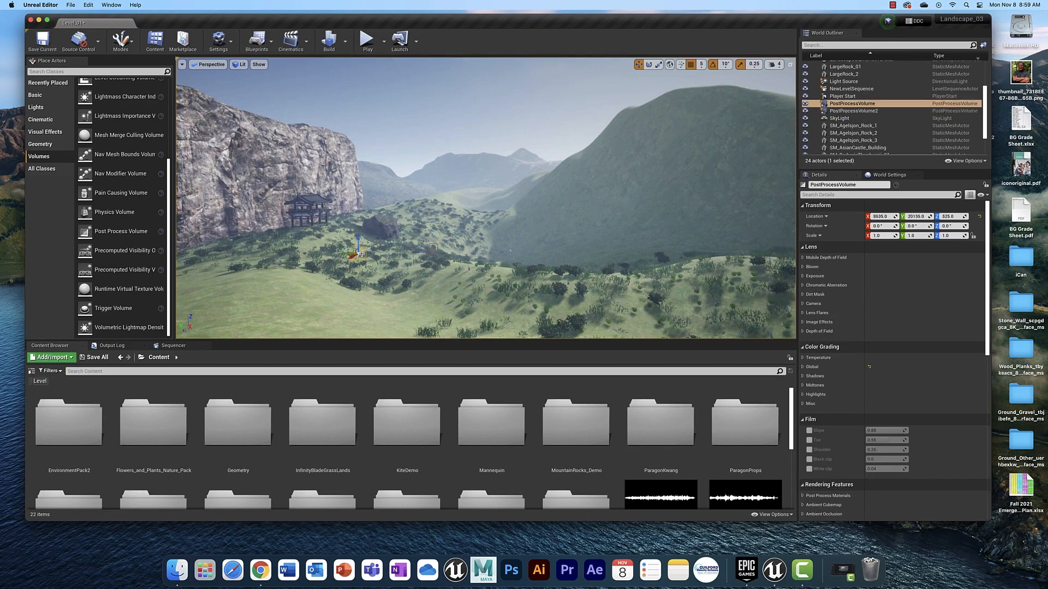
{"action": "key", "text": "Delete"}
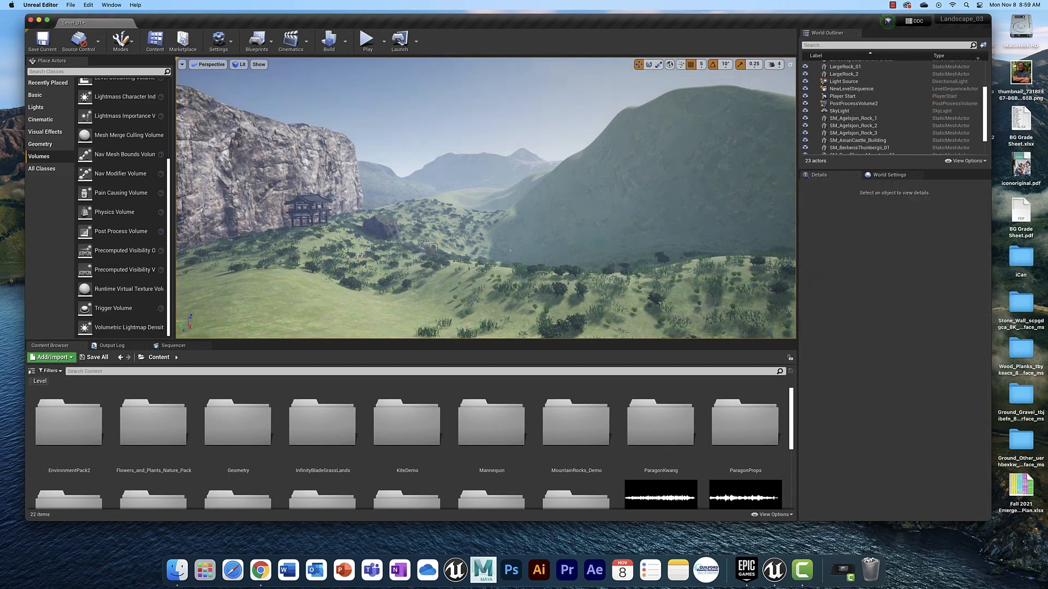
Step: Scale PostProcessVolume2 to about 2.75 in X, 3.5 in Y and 1.5 in Z
{"action": "left_click", "coordinate": [431, 248]}
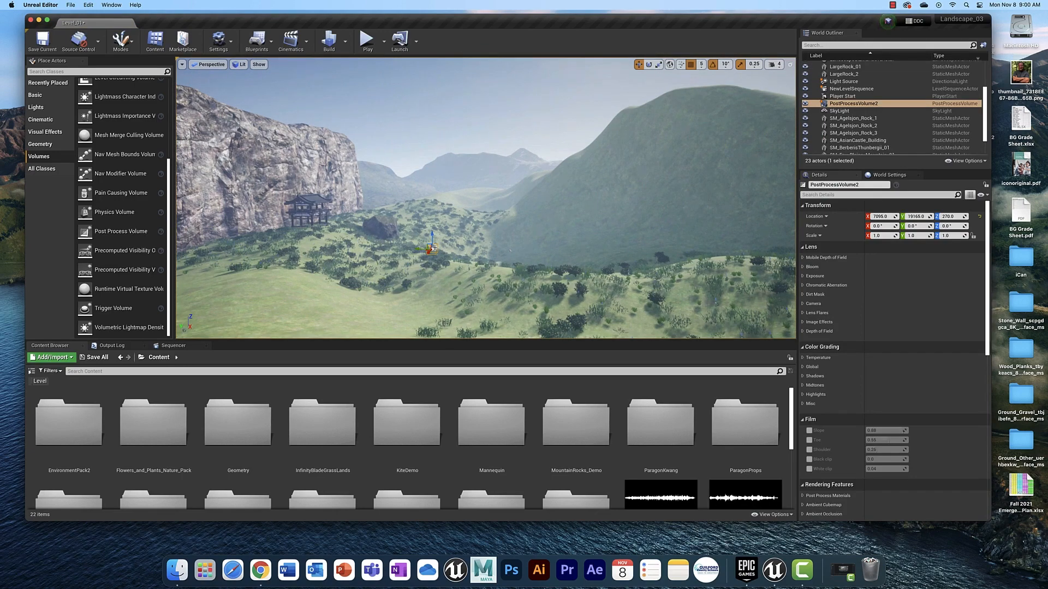
{"action": "key", "text": "f"}
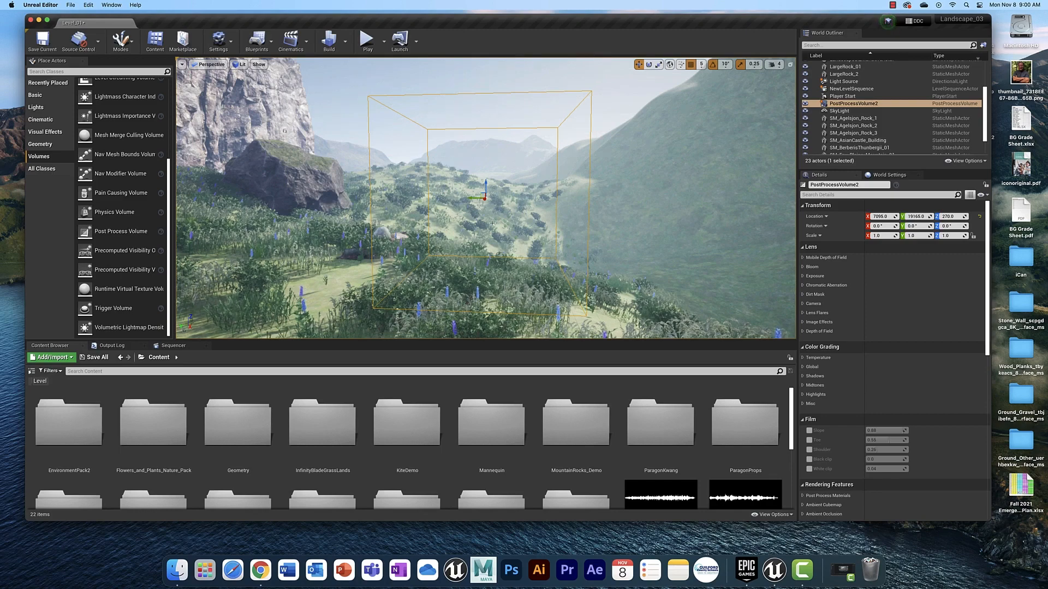
{"action": "key", "text": "e"}
{"action": "key", "text": "r"}
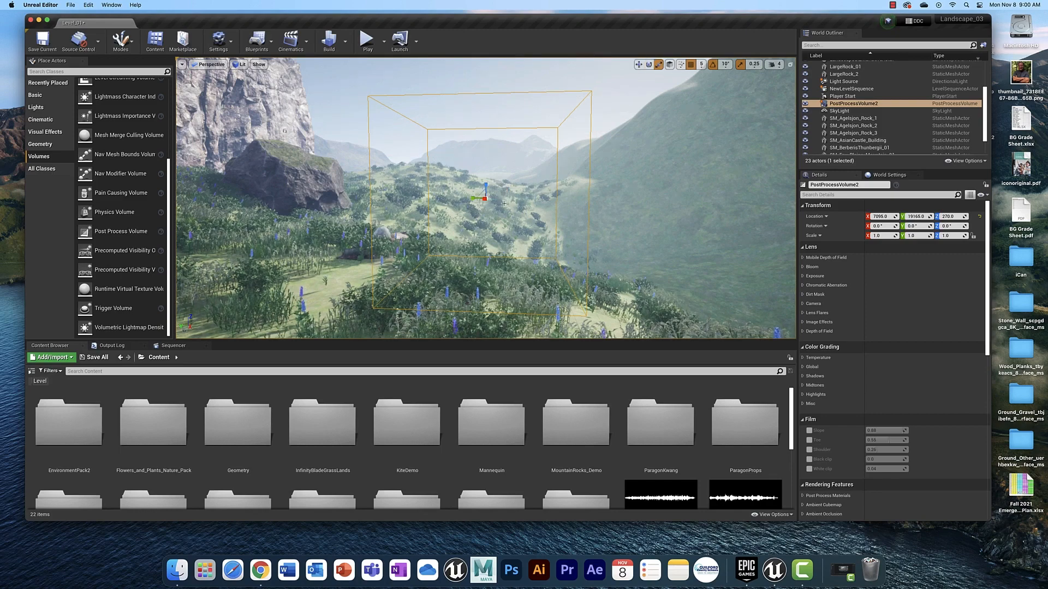
{"action": "right_click_drag", "start_coordinate": [480, 200], "coordinate": [416, 199]}
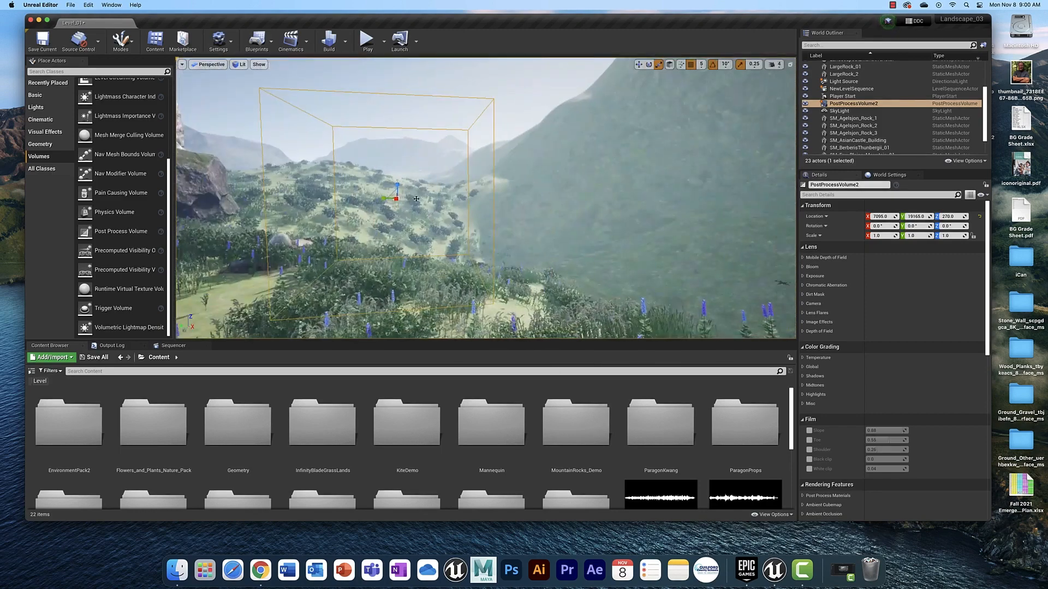
{"action": "left_click_drag", "start_coordinate": [383, 198], "coordinate": [397, 175]}
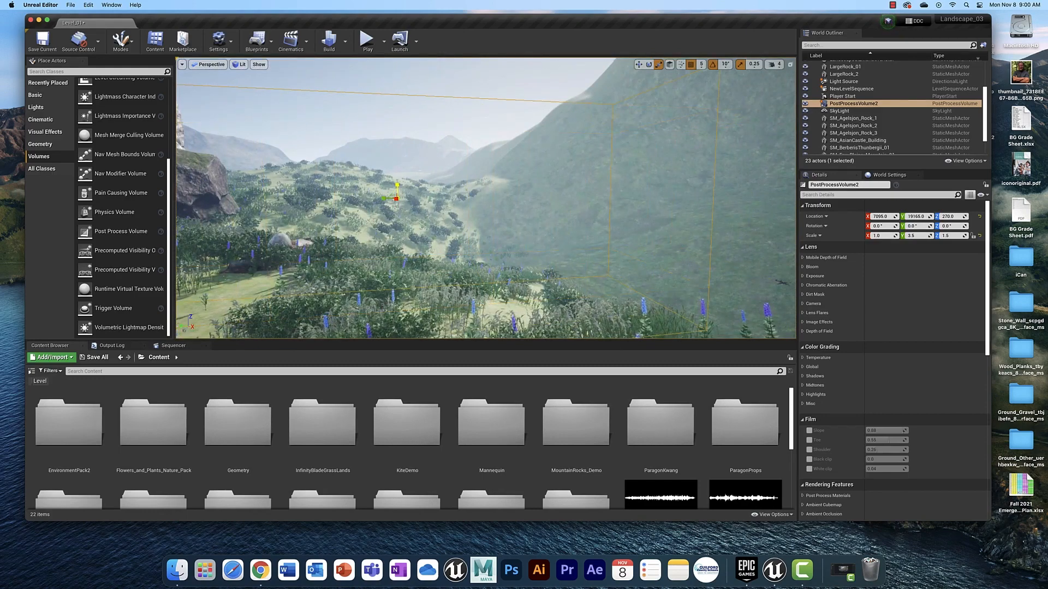
{"action": "right_click_drag", "start_coordinate": [405, 267], "coordinate": [412, 268]}
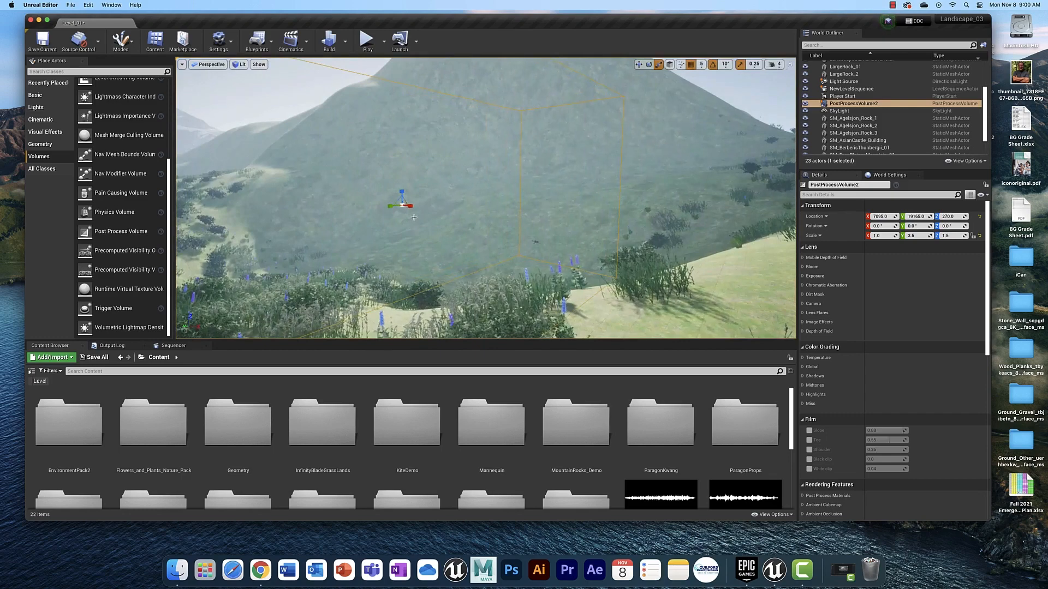
{"action": "left_click_drag", "start_coordinate": [411, 207], "coordinate": [437, 206]}
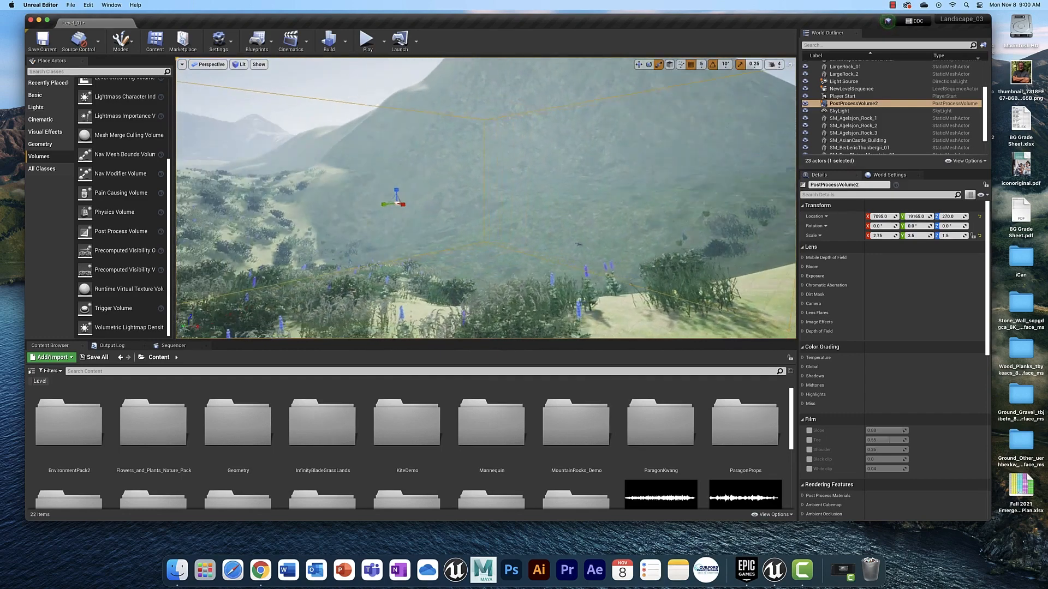
{"action": "mouse_move", "coordinate": [491, 256]}
{"action": "right_mouse_down"}
{"action": "mouse_move", "coordinate": [473, 254]}
{"action": "mouse_move", "coordinate": [492, 261]}
{"action": "right_mouse_up"}
{"action": "scroll", "coordinate": [486, 261], "scroll_direction": "down", "scroll_amount": 8}
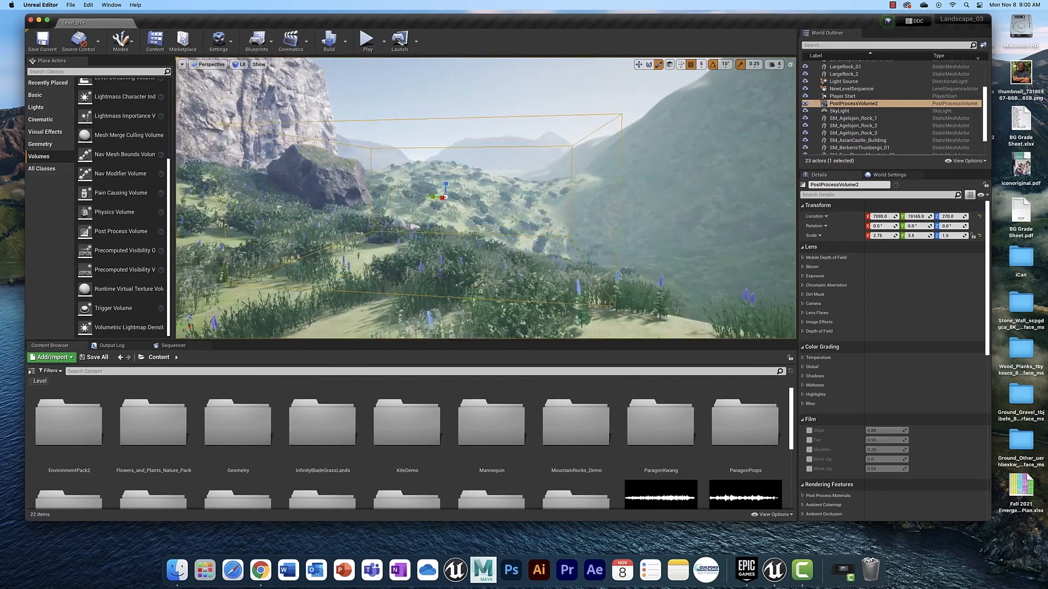
{"action": "left_click_drag", "start_coordinate": [486, 262], "coordinate": [505, 262], "text": "alt"}
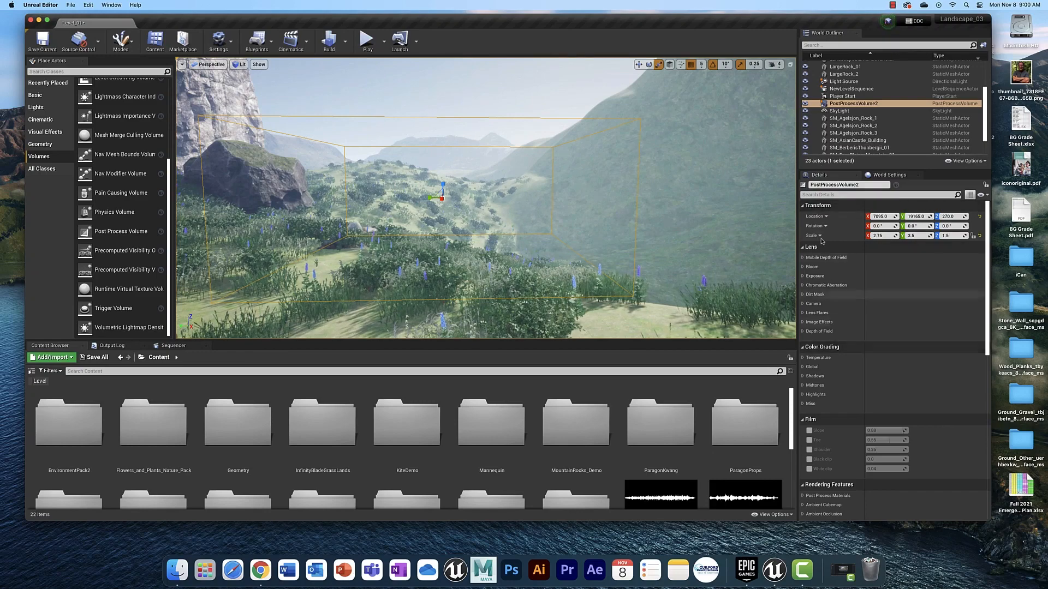
Step: Enable the Lens Flares intensity on PostProcessVolume2 and raise it to about 9.15
{"action": "left_click", "coordinate": [803, 276]}
{"action": "left_click", "coordinate": [803, 277]}
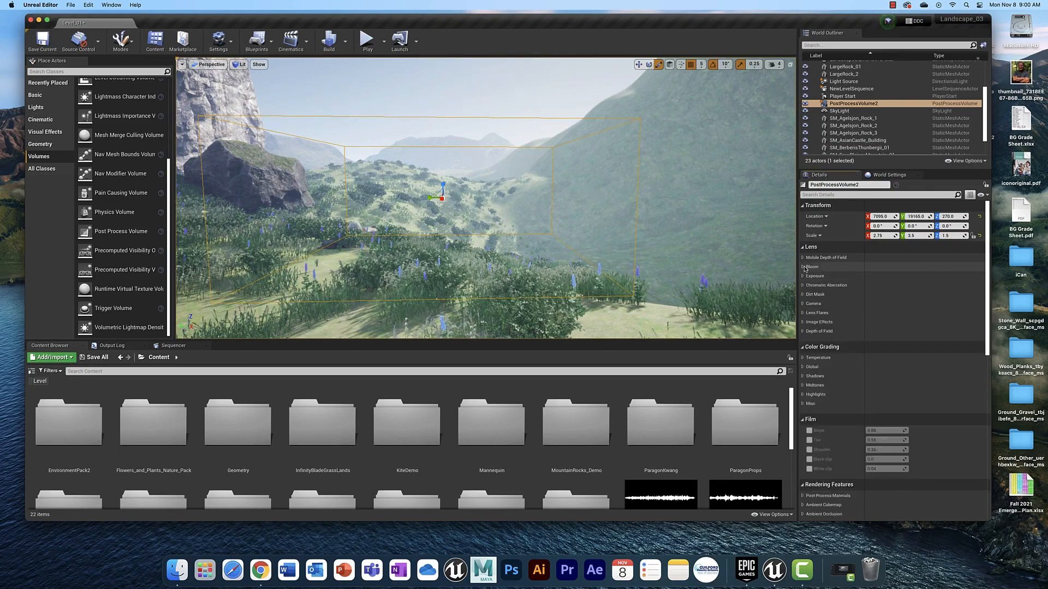
{"action": "left_click", "coordinate": [802, 314]}
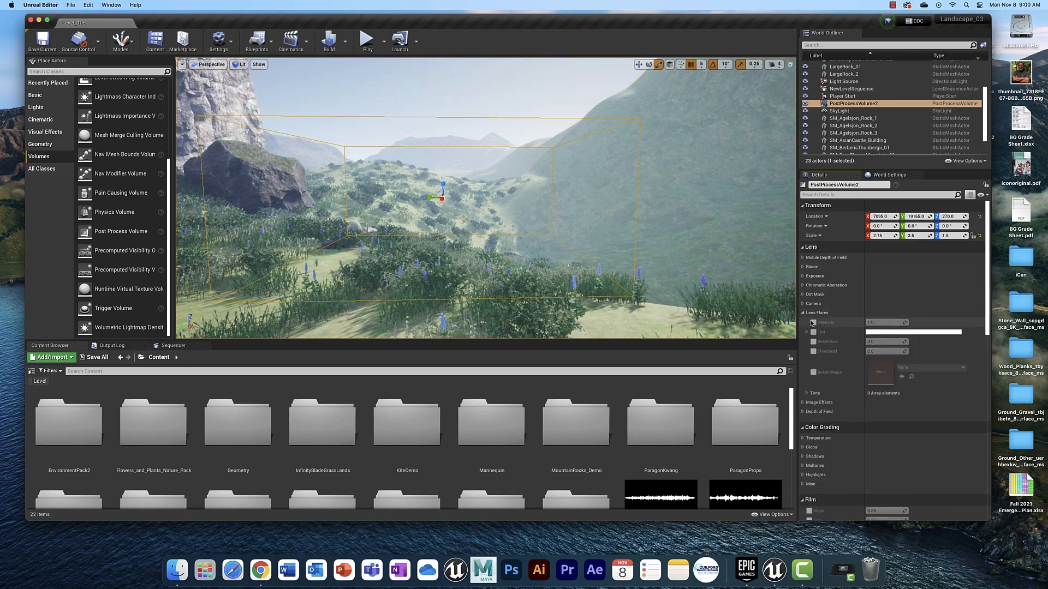
{"action": "left_click", "coordinate": [814, 323]}
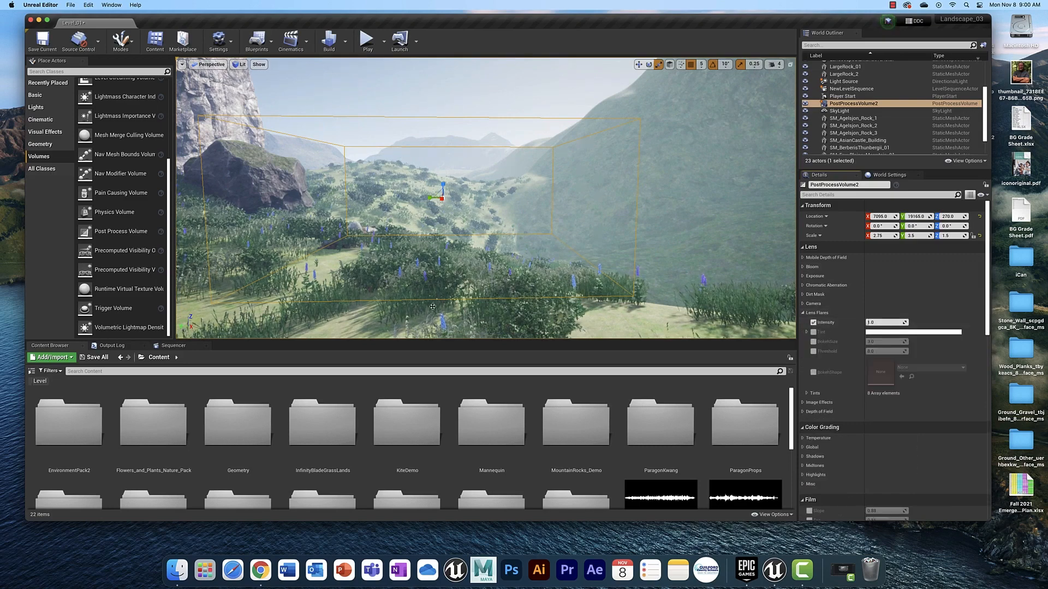
{"action": "mouse_move", "coordinate": [444, 245]}
{"action": "right_mouse_down"}
{"action": "mouse_move", "coordinate": [445, 202]}
{"action": "mouse_move", "coordinate": [431, 202]}
{"action": "mouse_move", "coordinate": [417, 236]}
{"action": "mouse_move", "coordinate": [447, 236]}
{"action": "mouse_move", "coordinate": [419, 192]}
{"action": "mouse_move", "coordinate": [429, 195]}
{"action": "mouse_move", "coordinate": [434, 233]}
{"action": "right_mouse_up"}
{"action": "scroll", "coordinate": [441, 233], "scroll_direction": "up", "scroll_amount": 5}
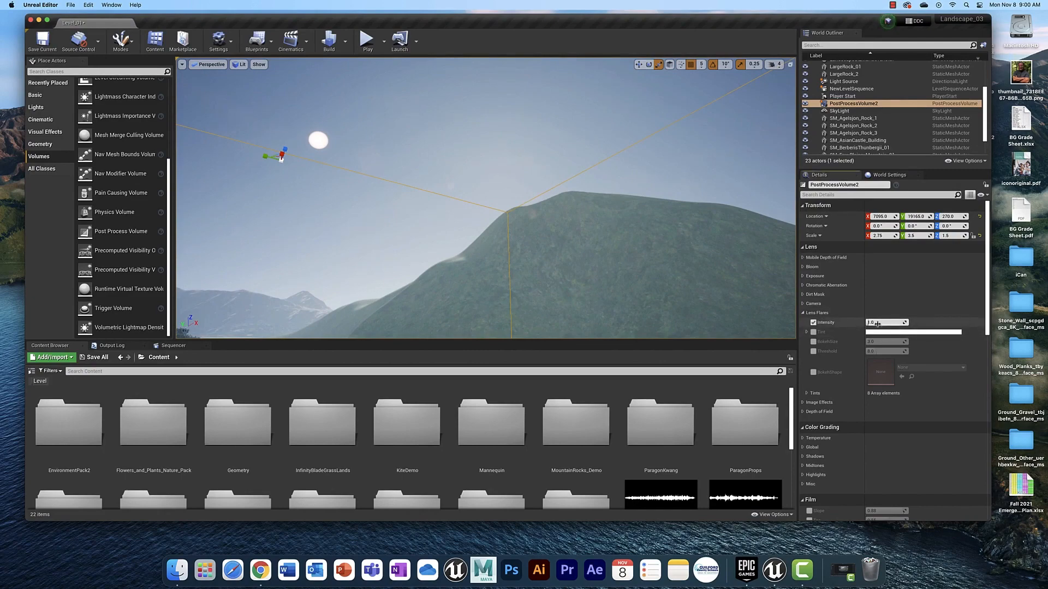
{"action": "left_click_drag", "start_coordinate": [868, 323], "coordinate": [876, 323]}
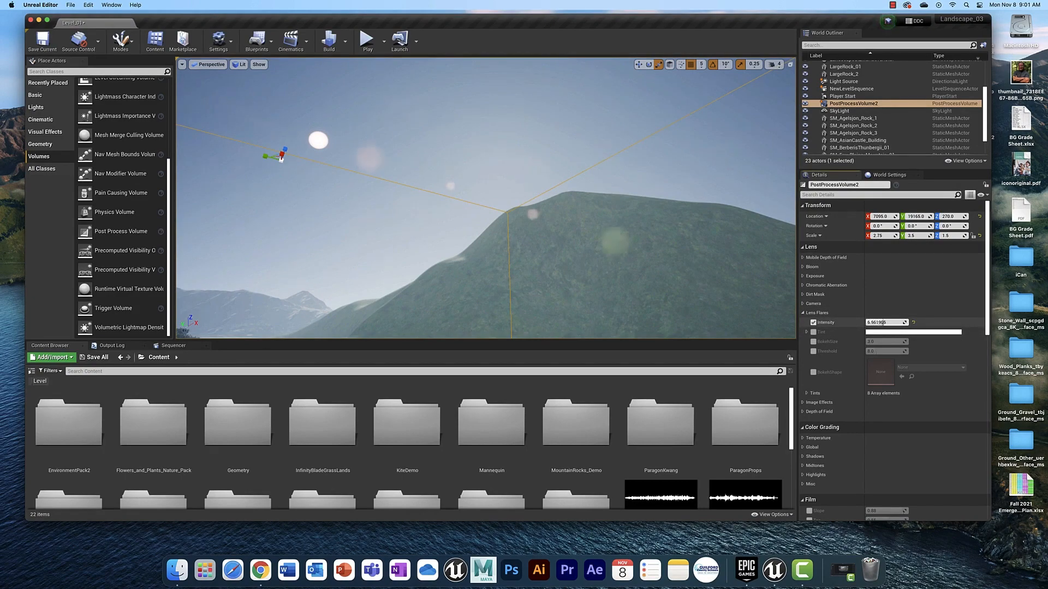
Step: Examine the sun's lens flare from inside and outside the bounds of the post process volume
{"action": "mouse_move", "coordinate": [596, 265]}
{"action": "left_mouse_down", "text": "alt"}
{"action": "mouse_move", "coordinate": [578, 281]}
{"action": "mouse_move", "coordinate": [453, 294]}
{"action": "mouse_move", "coordinate": [592, 264]}
{"action": "left_mouse_up", "text": "alt"}
{"action": "scroll", "coordinate": [592, 264], "scroll_direction": "up", "scroll_amount": 2}
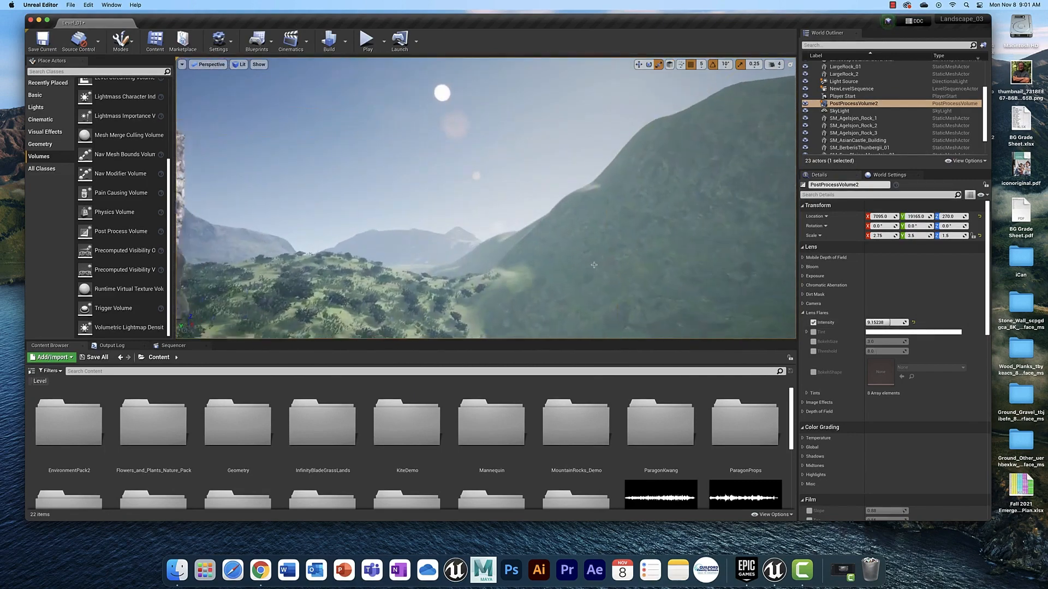
{"action": "scroll", "coordinate": [592, 264], "scroll_direction": "down", "scroll_amount": 3}
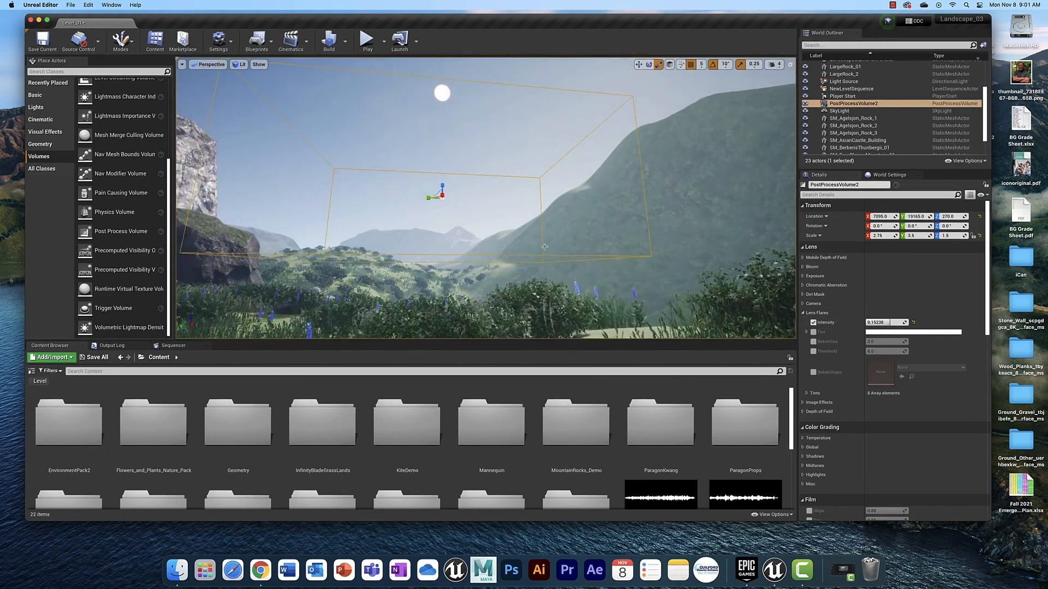
{"action": "scroll", "coordinate": [537, 242], "scroll_direction": "up", "scroll_amount": 3}
{"action": "scroll", "coordinate": [538, 241], "scroll_direction": "down", "scroll_amount": 5}
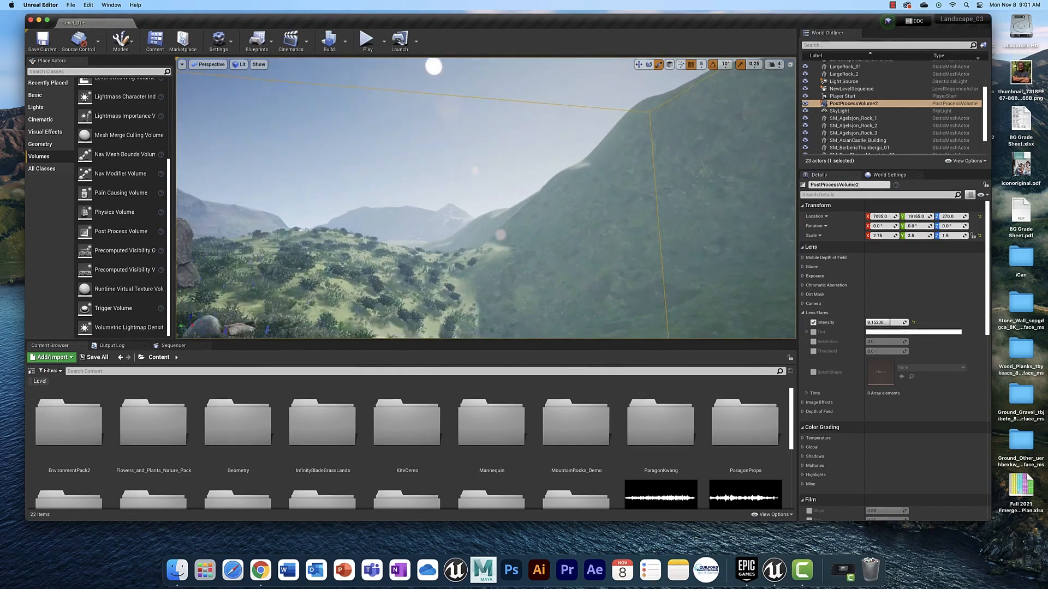
{"action": "scroll", "coordinate": [539, 244], "scroll_direction": "down", "scroll_amount": 3}
{"action": "left_click_drag", "start_coordinate": [539, 243], "coordinate": [488, 198], "text": "alt"}
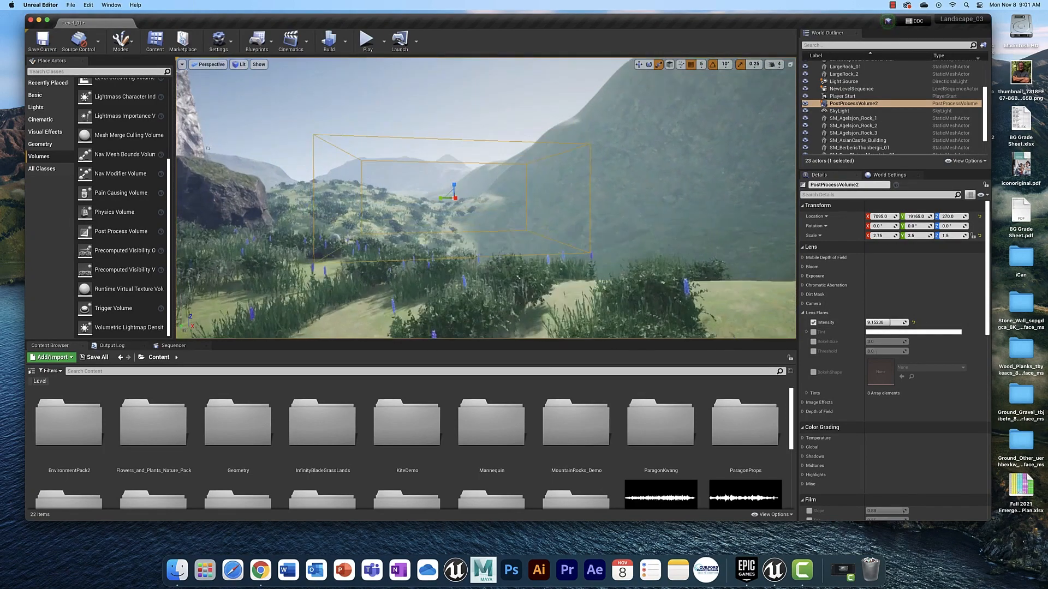
{"action": "scroll", "coordinate": [480, 198], "scroll_direction": "up", "scroll_amount": 1}
{"action": "scroll", "coordinate": [480, 197], "scroll_direction": "up", "scroll_amount": 5}
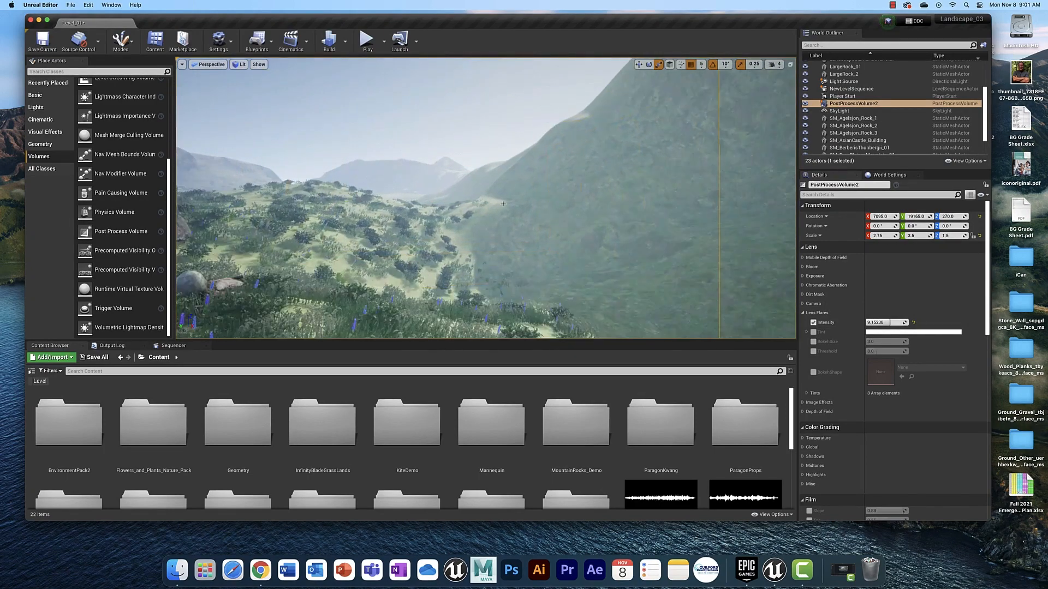
{"action": "right_click_drag", "start_coordinate": [481, 198], "coordinate": [495, 144]}
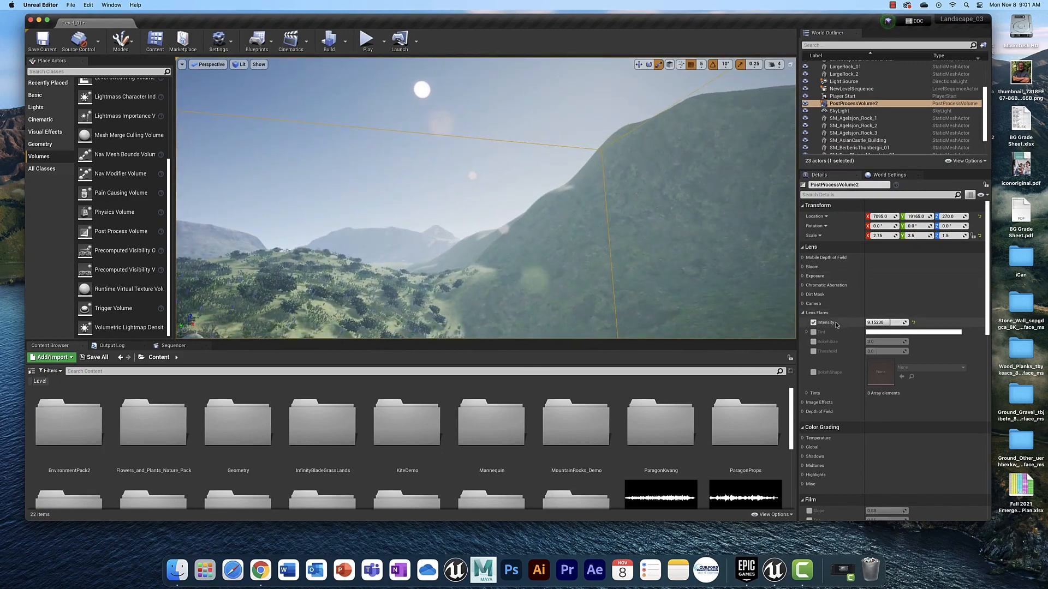
Step: Enable the Saturation override in the volume's Global color grading settings and show its color wheel
{"action": "scroll", "coordinate": [840, 350], "scroll_direction": "down", "scroll_amount": 6}
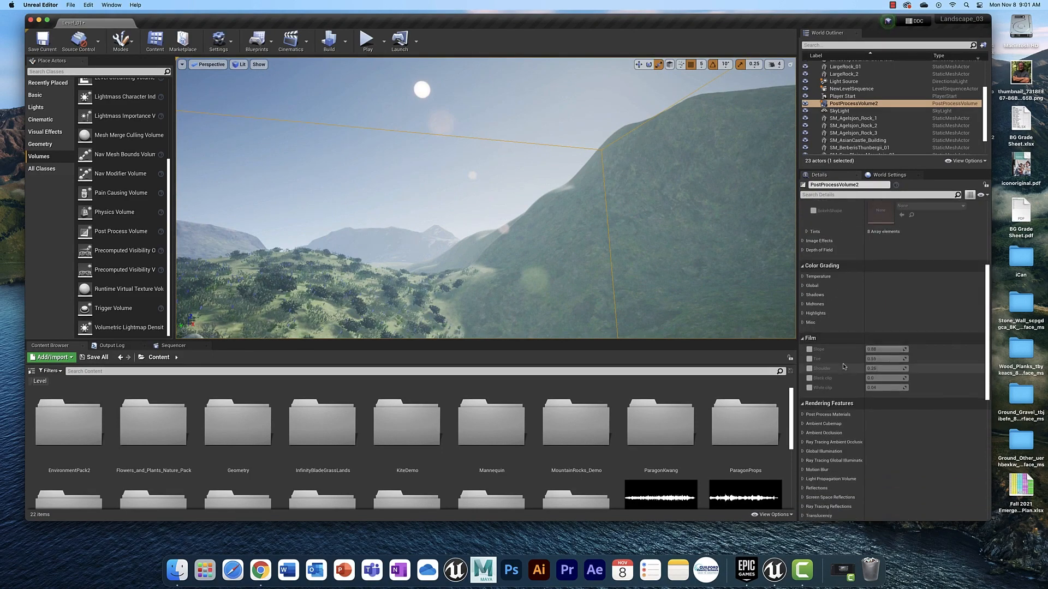
{"action": "left_click", "coordinate": [802, 284]}
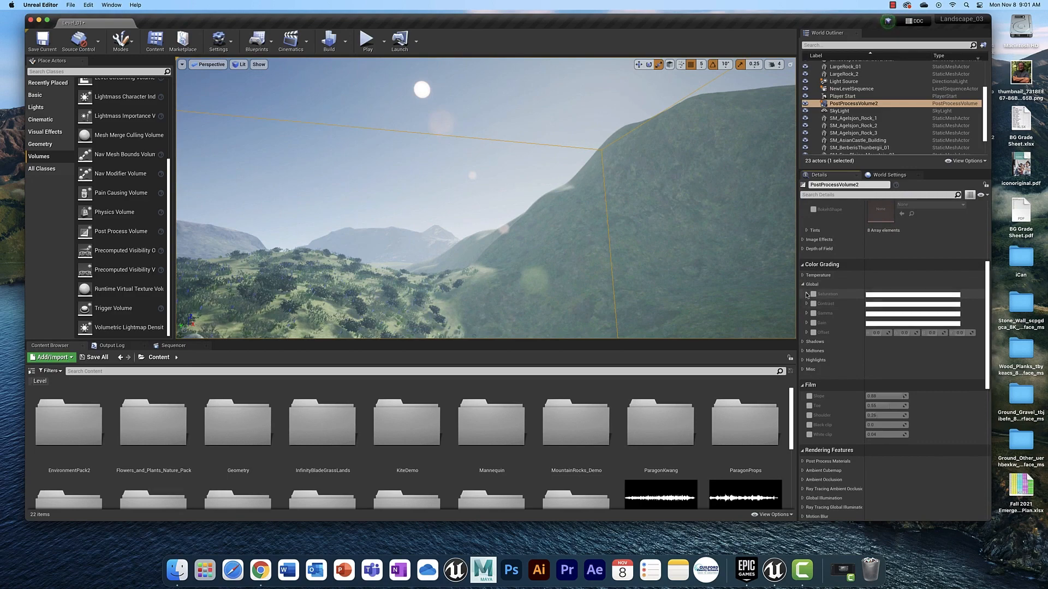
{"action": "left_click", "coordinate": [803, 370]}
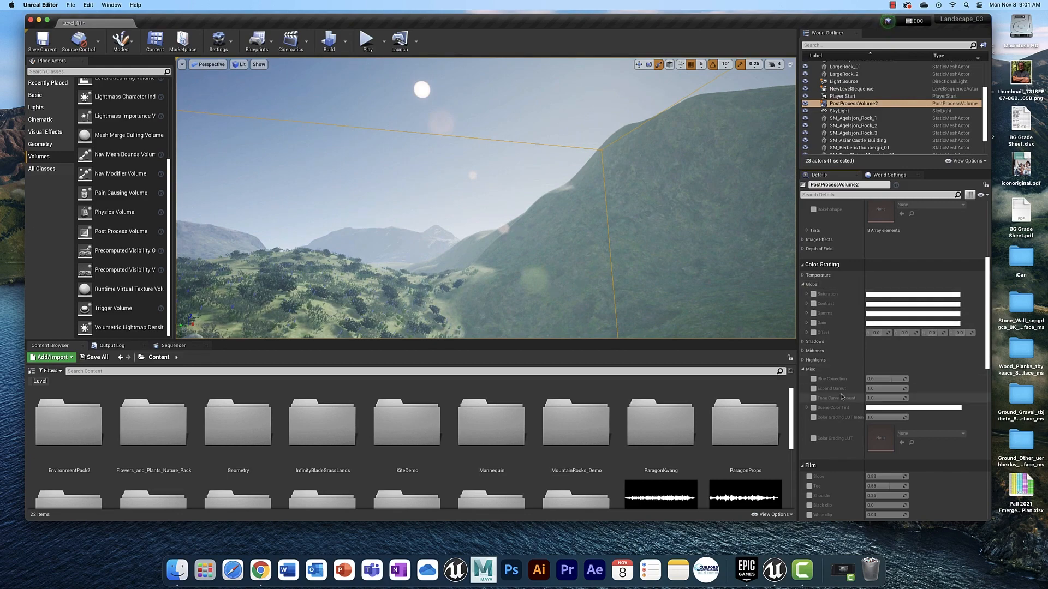
{"action": "left_click", "coordinate": [807, 294]}
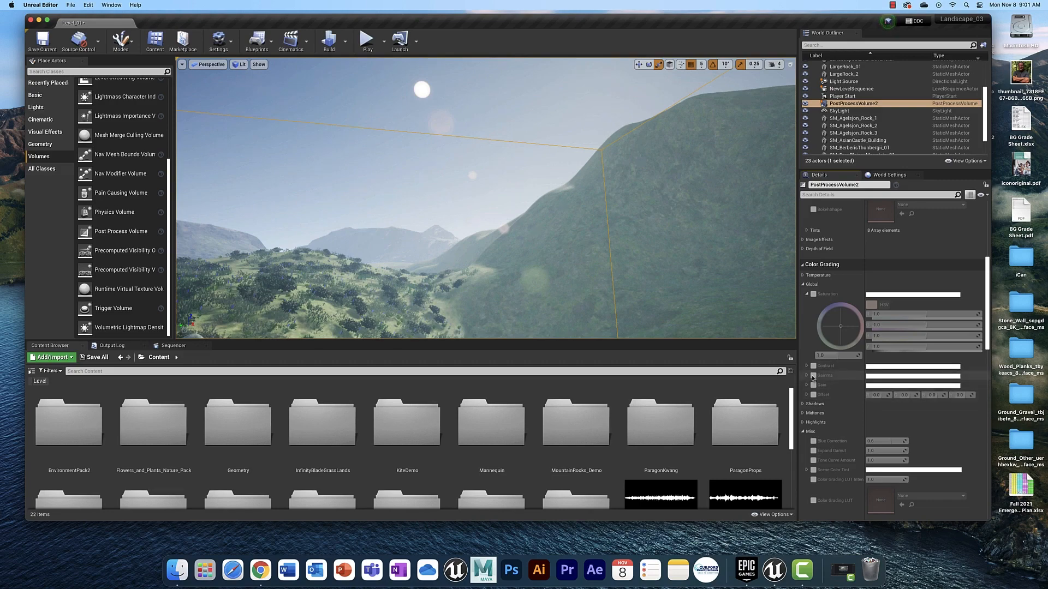
{"action": "left_click", "coordinate": [812, 294]}
Step: Shift the volume's global saturation toward blue and raise its blue channel to 1.76
{"action": "left_click_drag", "start_coordinate": [841, 327], "coordinate": [827, 312]}
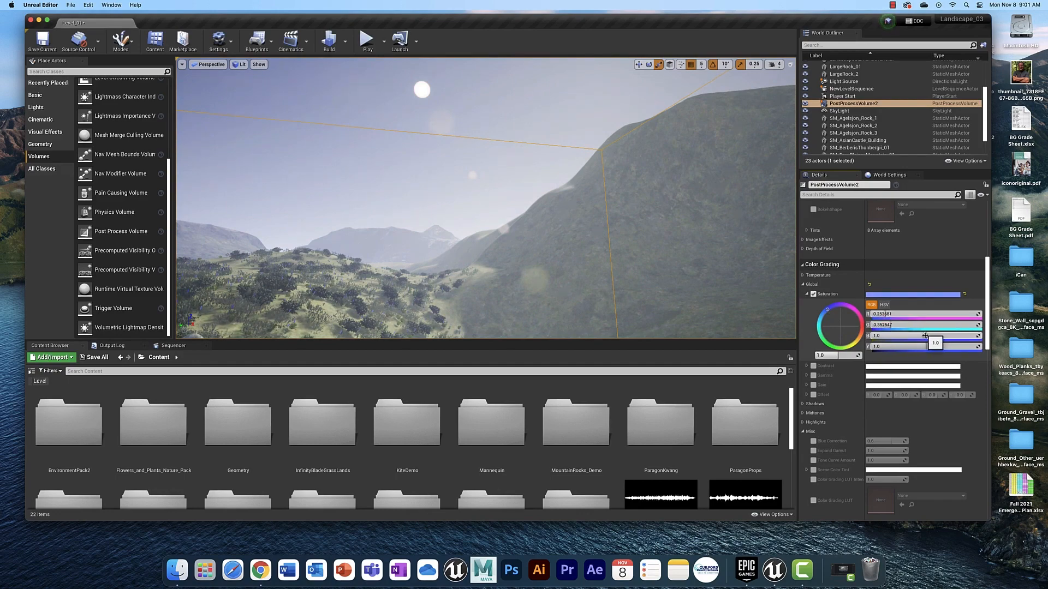
{"action": "left_click_drag", "start_coordinate": [925, 336], "coordinate": [936, 336]}
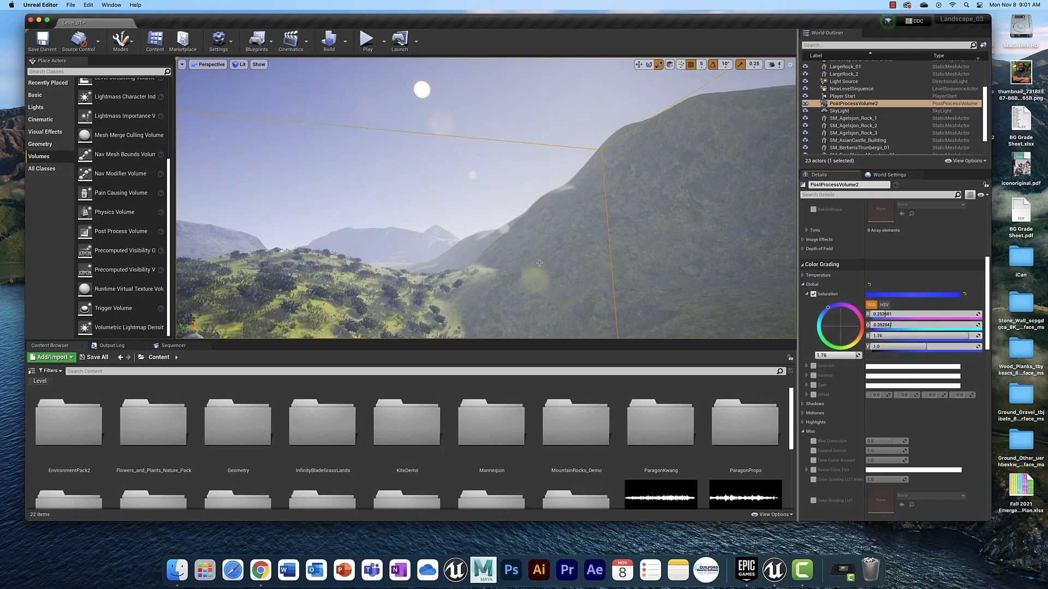
Step: Compare the color effect outside and inside the volume, and reset the Global color grading to its default
{"action": "mouse_move", "coordinate": [541, 252]}
{"action": "right_mouse_down"}
{"action": "mouse_move", "coordinate": [586, 240]}
{"action": "mouse_move", "coordinate": [682, 246]}
{"action": "mouse_move", "coordinate": [775, 275]}
{"action": "mouse_move", "coordinate": [538, 250]}
{"action": "right_mouse_up"}
{"action": "scroll", "coordinate": [540, 246], "scroll_direction": "down", "scroll_amount": 5}
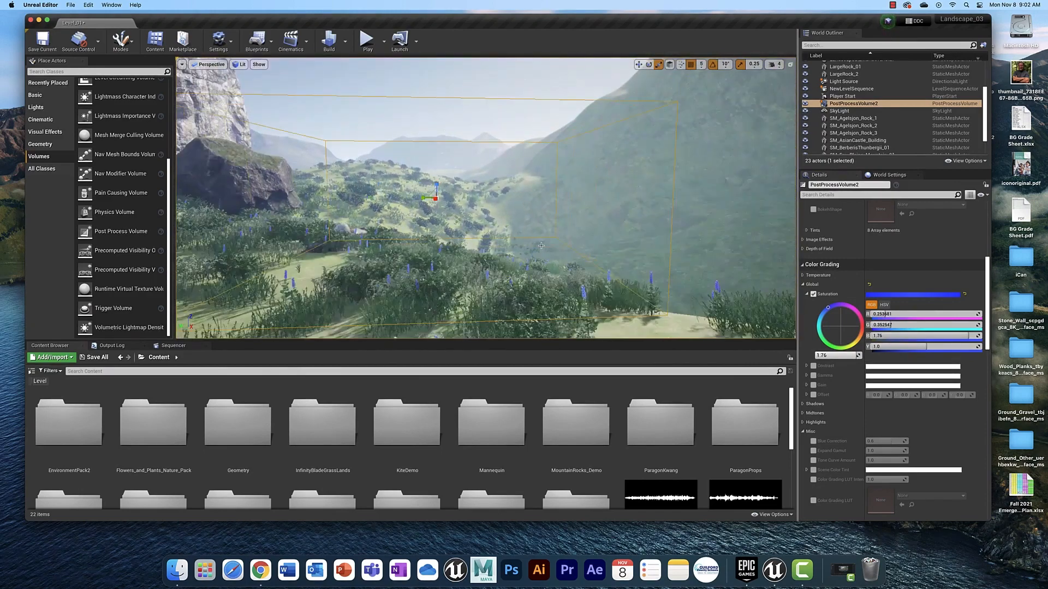
{"action": "scroll", "coordinate": [540, 245], "scroll_direction": "up", "scroll_amount": 5}
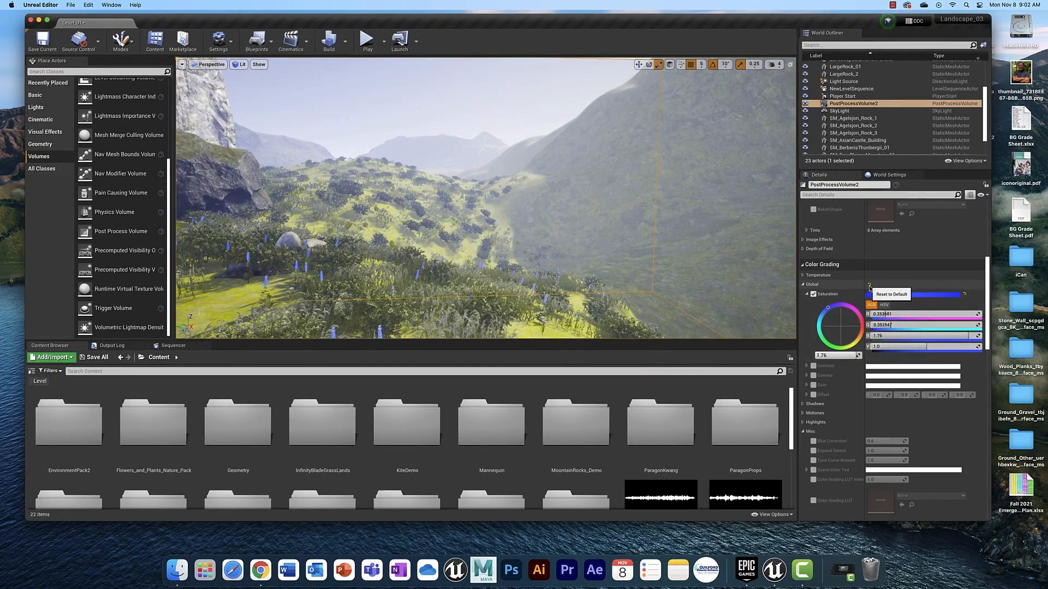
{"action": "left_click", "coordinate": [870, 287]}
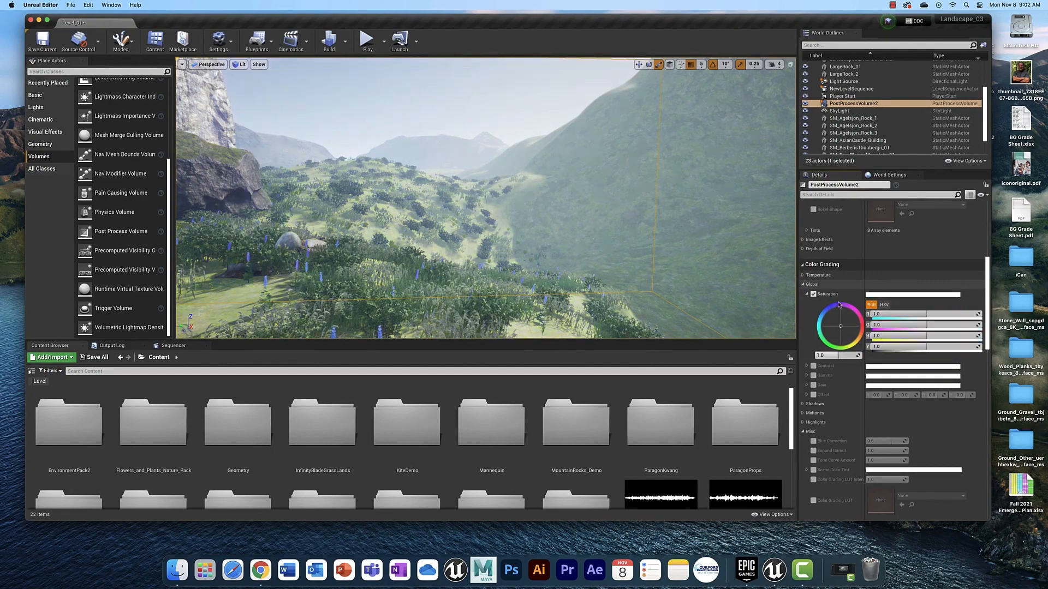
Step: Collapse the Global color grading settings and look over the volume's Film and Rendering Features settings
{"action": "left_click", "coordinate": [806, 293]}
{"action": "left_click", "coordinate": [802, 284]}
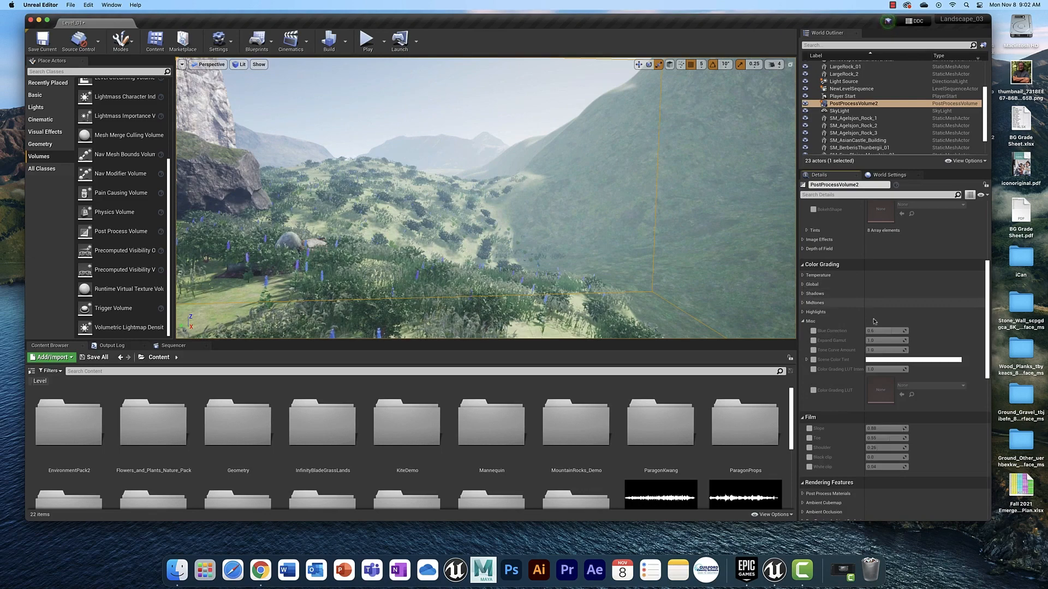
{"action": "scroll", "coordinate": [880, 360], "scroll_direction": "down", "scroll_amount": 5}
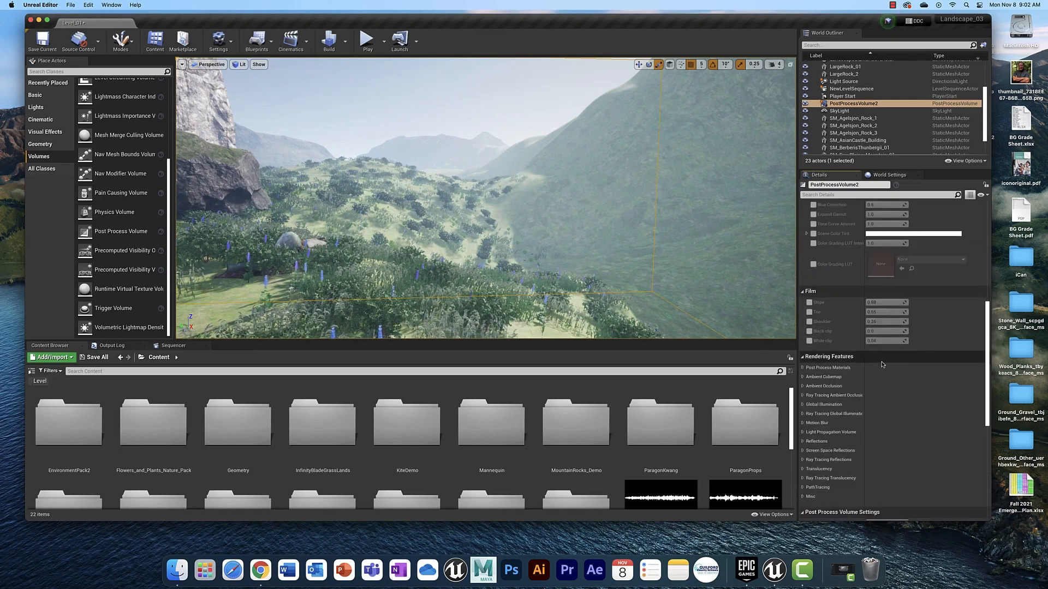
{"action": "scroll", "coordinate": [882, 364], "scroll_direction": "up", "scroll_amount": 10}
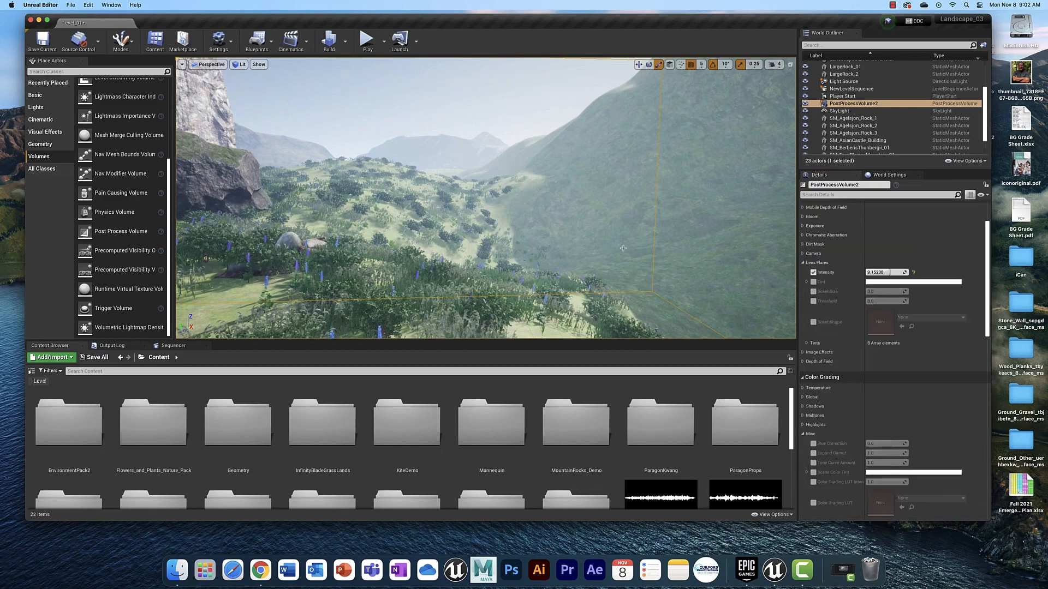
Step: Show the volume's Bloom settings and enable the Method, Intensity and Threshold overrides
{"action": "left_click", "coordinate": [803, 217]}
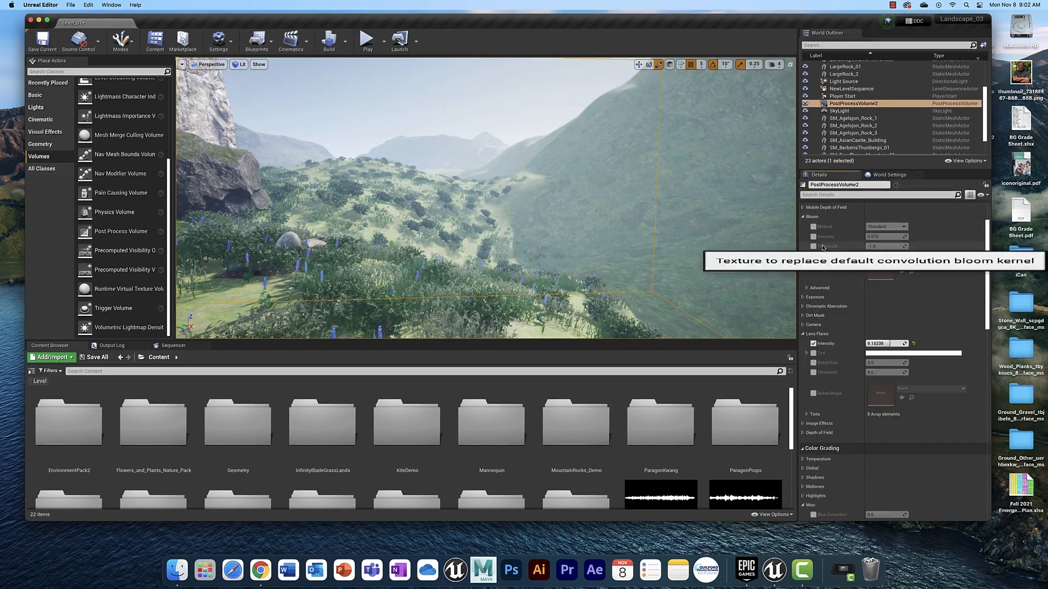
{"action": "left_click", "coordinate": [813, 226]}
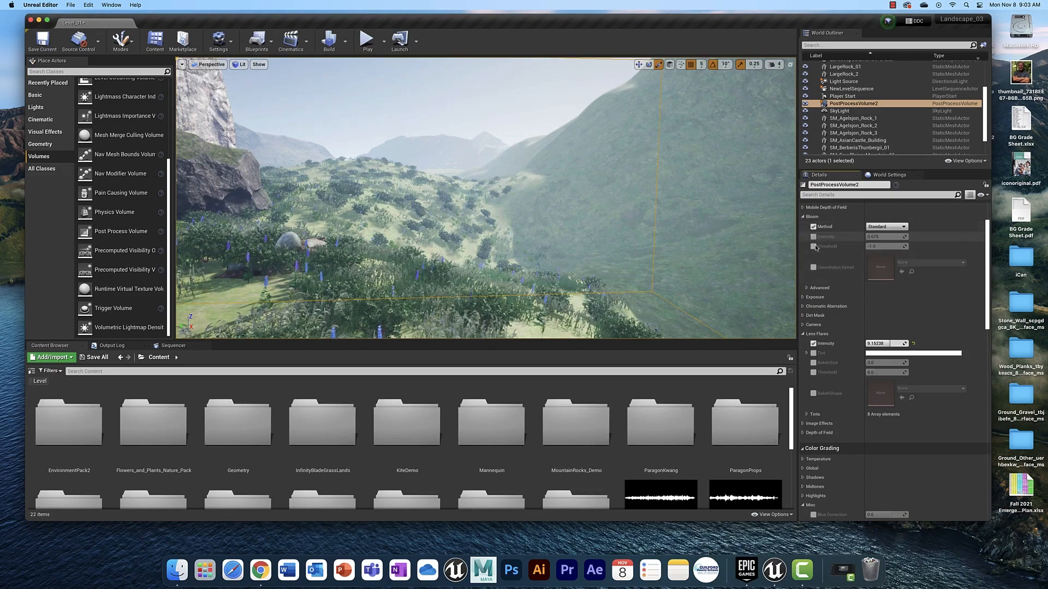
{"action": "left_click", "coordinate": [813, 237]}
{"action": "left_click", "coordinate": [812, 247]}
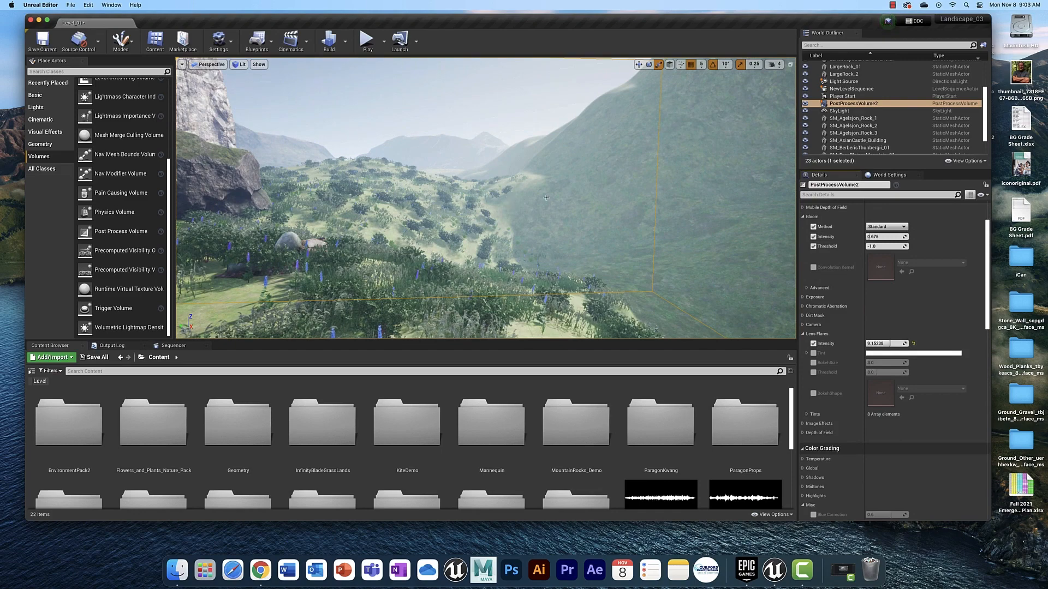
Step: Raise the Bloom intensity to about 1.09 with the sun in view and check the glow from another angle
{"action": "right_click_drag", "start_coordinate": [546, 198], "coordinate": [539, 152]}
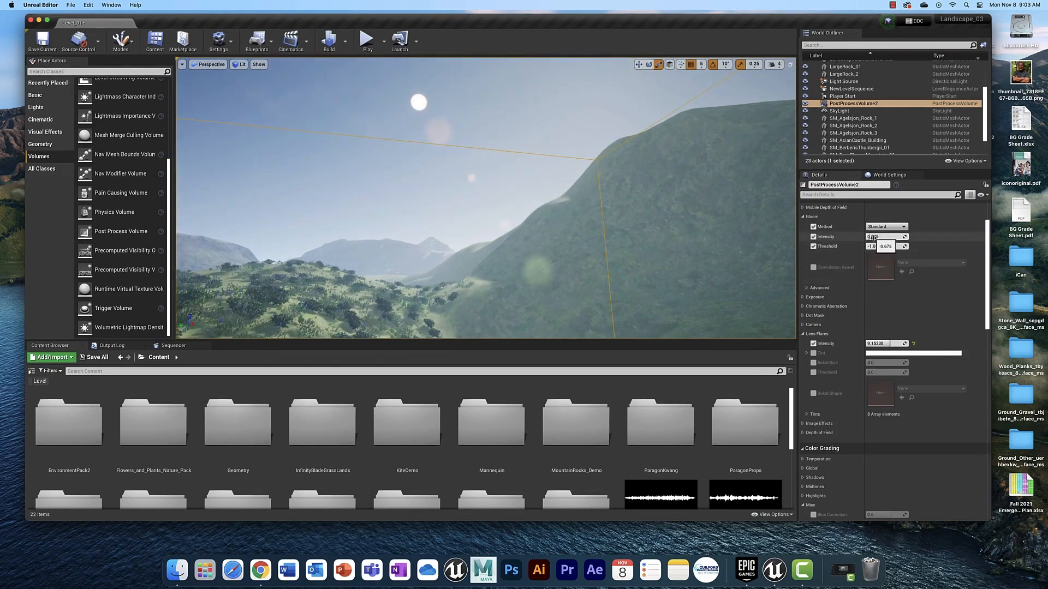
{"action": "mouse_move", "coordinate": [873, 237]}
{"action": "left_mouse_down"}
{"action": "mouse_move", "coordinate": [895, 237]}
{"action": "mouse_move", "coordinate": [871, 237]}
{"action": "left_mouse_up"}
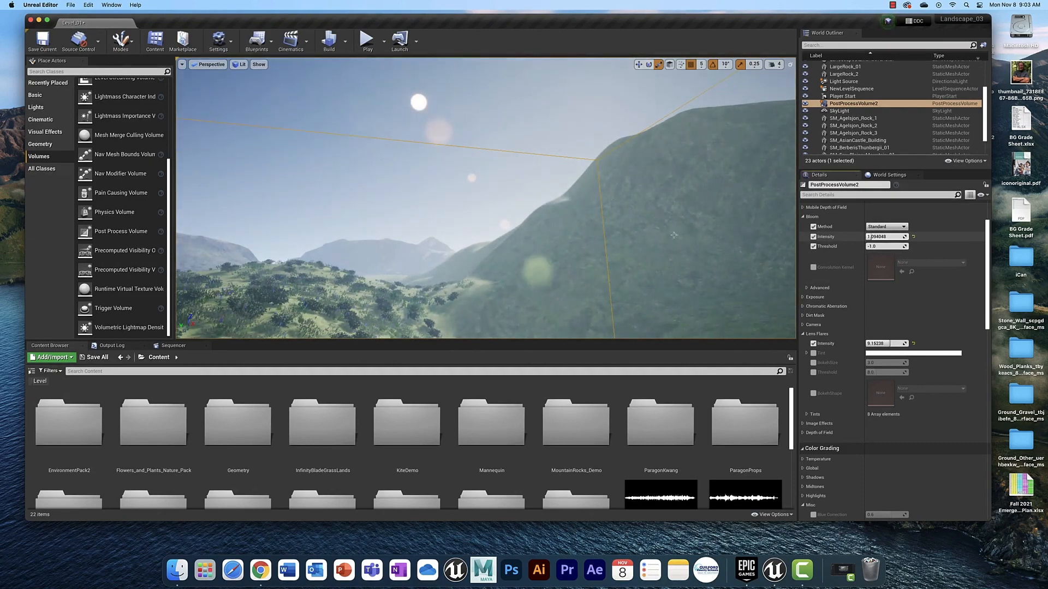
{"action": "right_click_drag", "start_coordinate": [673, 235], "coordinate": [548, 236]}
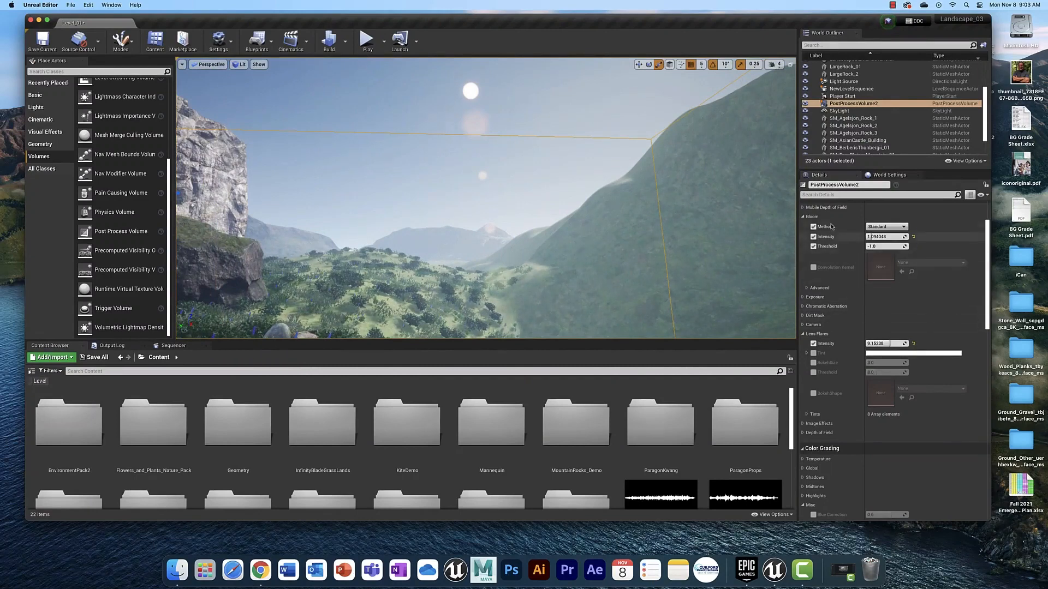
Step: Collapse the Bloom and Lens Flares settings and enable Infinite Extent (Unbound) for the post process volume
{"action": "left_click", "coordinate": [803, 217]}
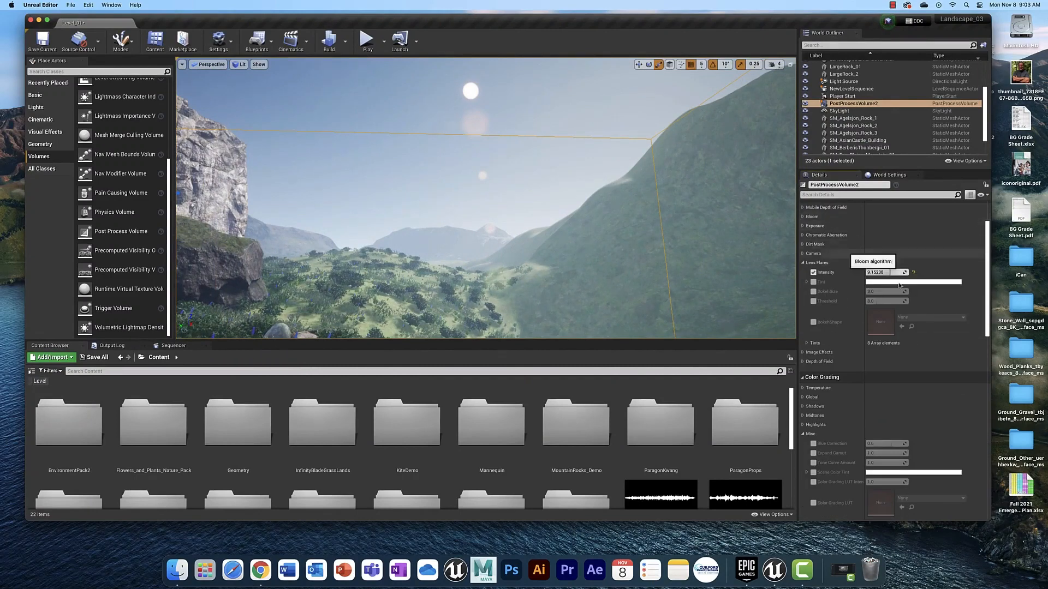
{"action": "left_click", "coordinate": [802, 263]}
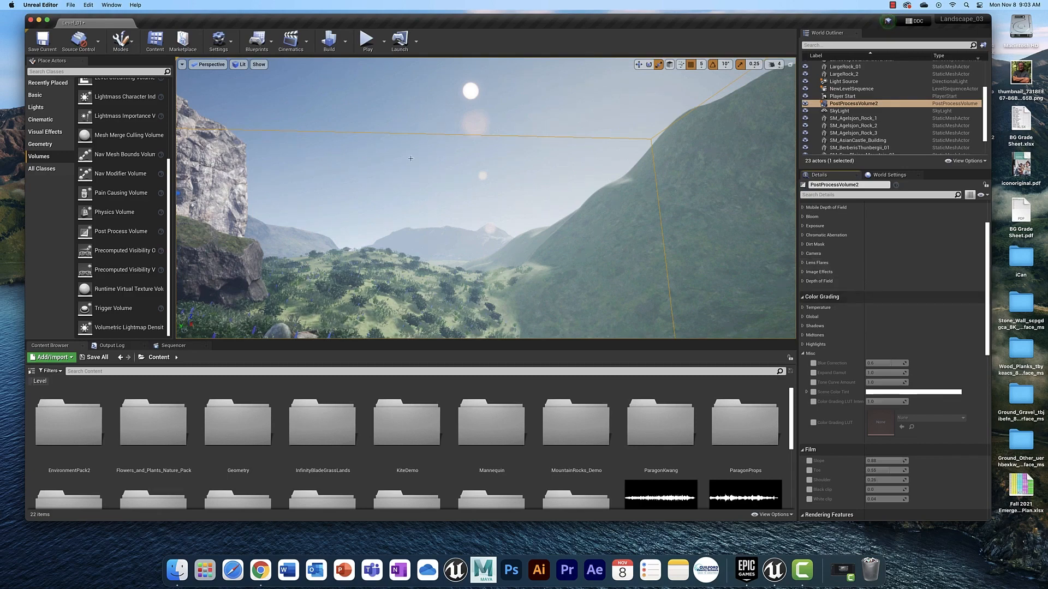
{"action": "scroll", "coordinate": [883, 337], "scroll_direction": "down", "scroll_amount": 10}
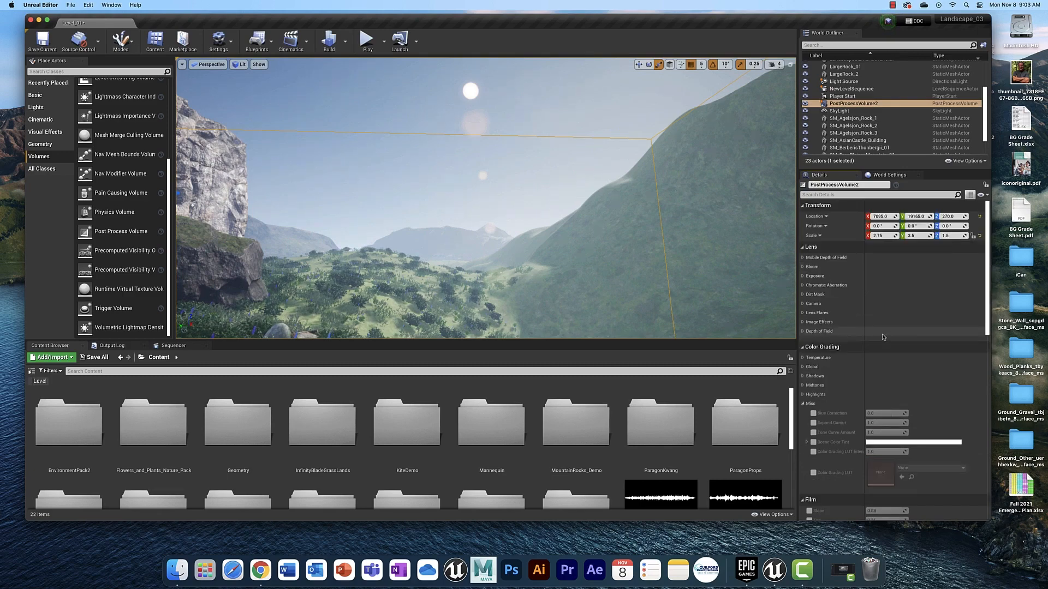
{"action": "scroll", "coordinate": [883, 337], "scroll_direction": "down", "scroll_amount": 3}
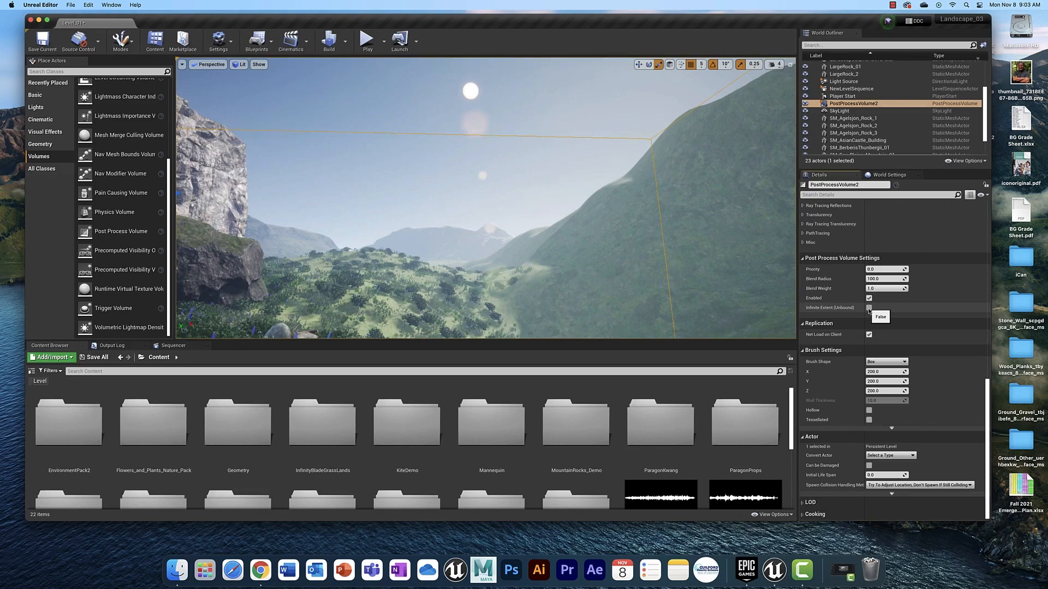
{"action": "left_click", "coordinate": [868, 307]}
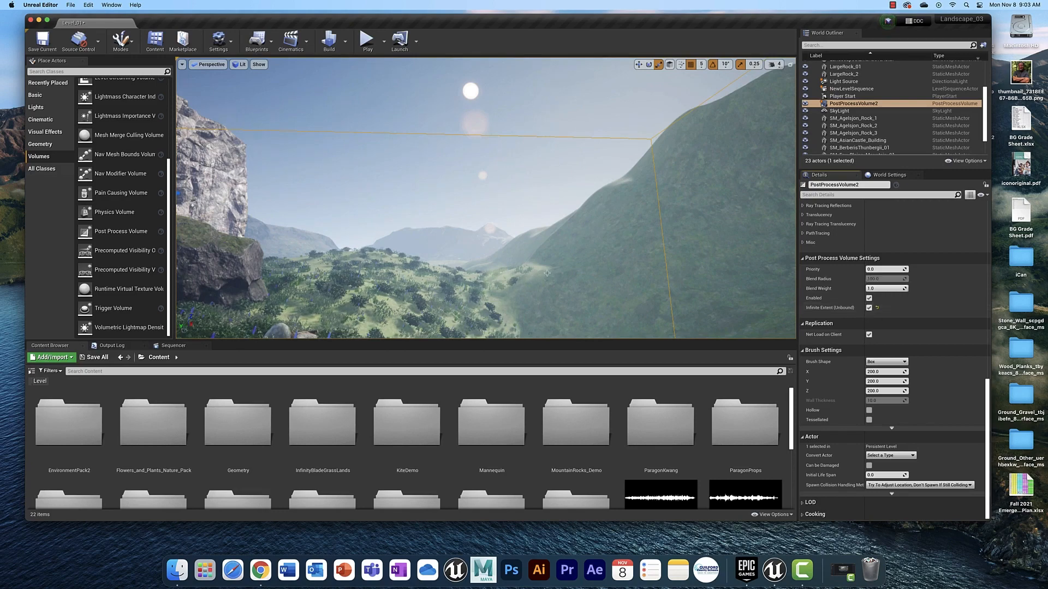
Step: Compare the post process effects from outside and inside the volume's bounds
{"action": "key", "text": "f"}
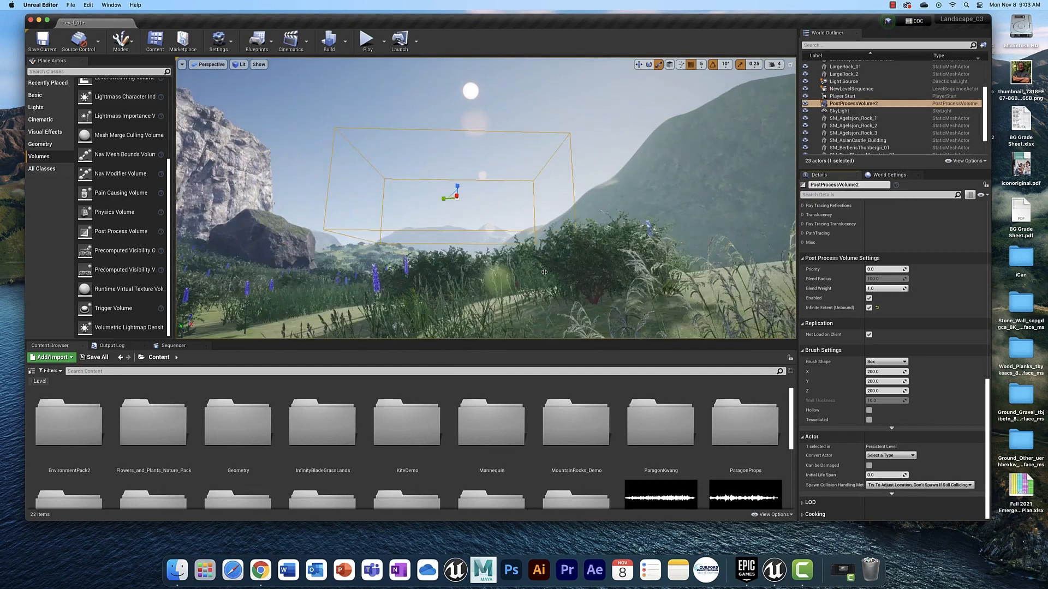
{"action": "scroll", "coordinate": [544, 272], "scroll_direction": "up", "scroll_amount": 8}
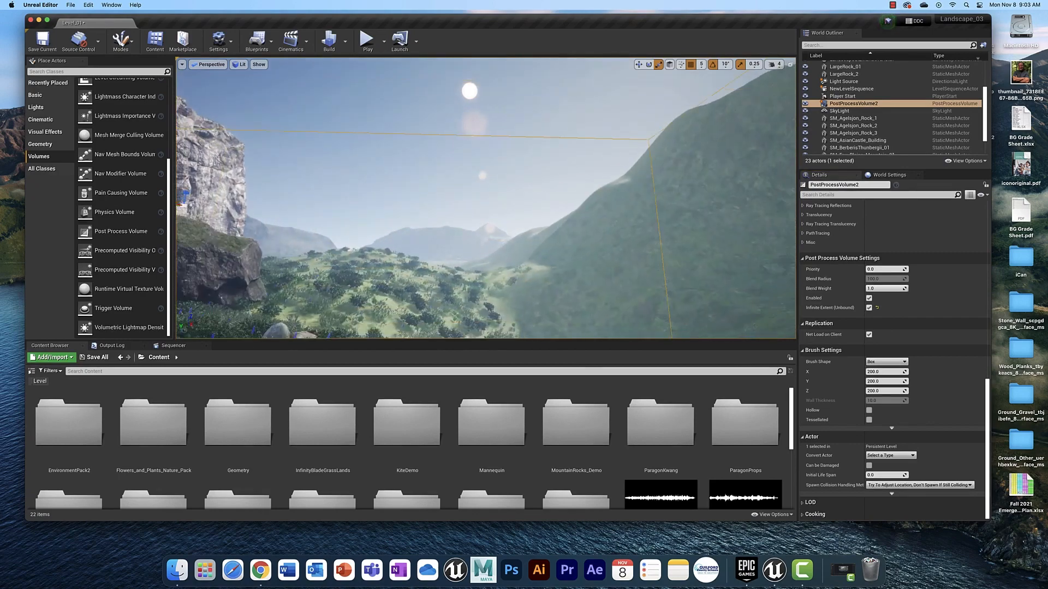
{"action": "right_click_drag", "start_coordinate": [653, 302], "coordinate": [693, 308]}
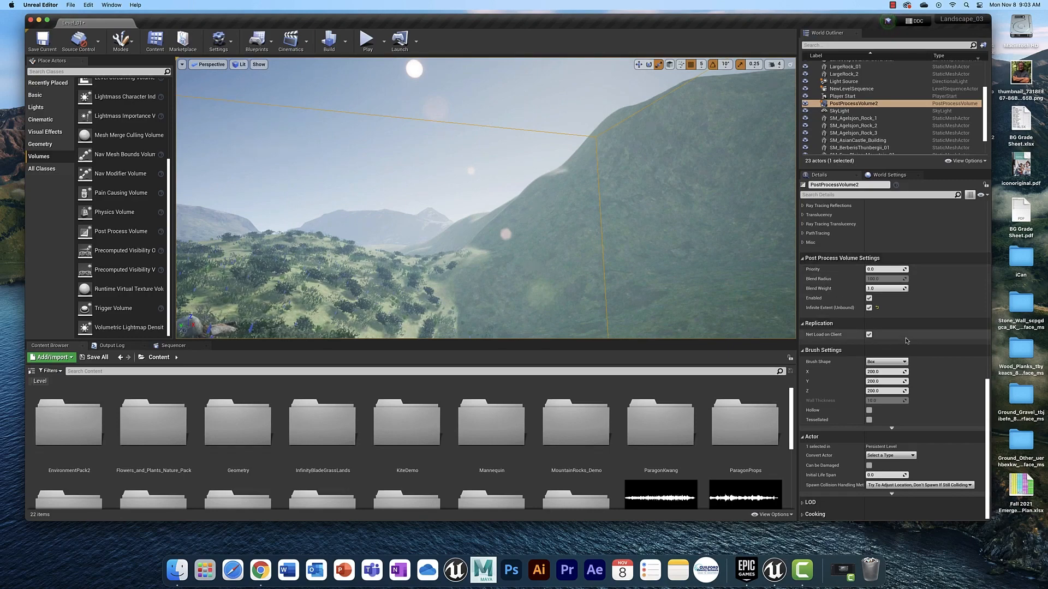
Step: Show the volume's Exposure settings and enable the Min Brightness and Max Brightness overrides
{"action": "scroll", "coordinate": [906, 341], "scroll_direction": "up", "scroll_amount": 6}
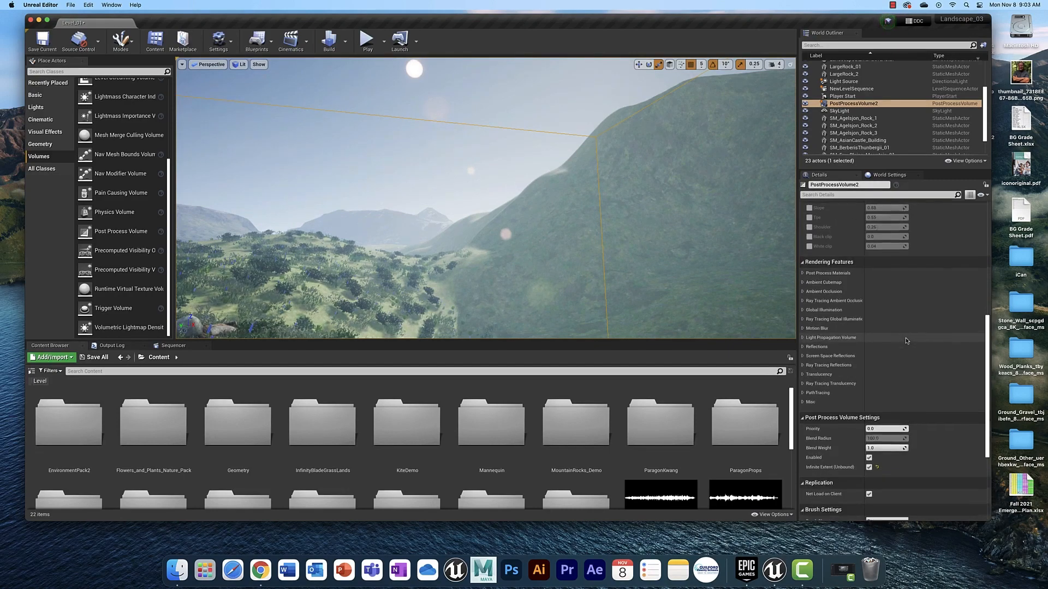
{"action": "scroll", "coordinate": [905, 341], "scroll_direction": "up", "scroll_amount": 3}
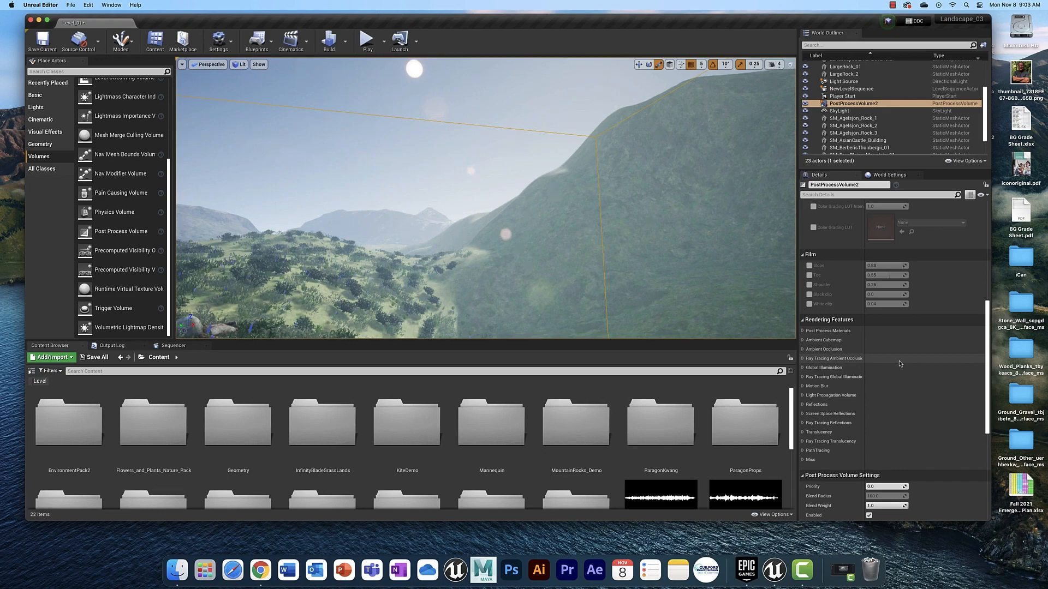
{"action": "scroll", "coordinate": [899, 363], "scroll_direction": "up", "scroll_amount": 8}
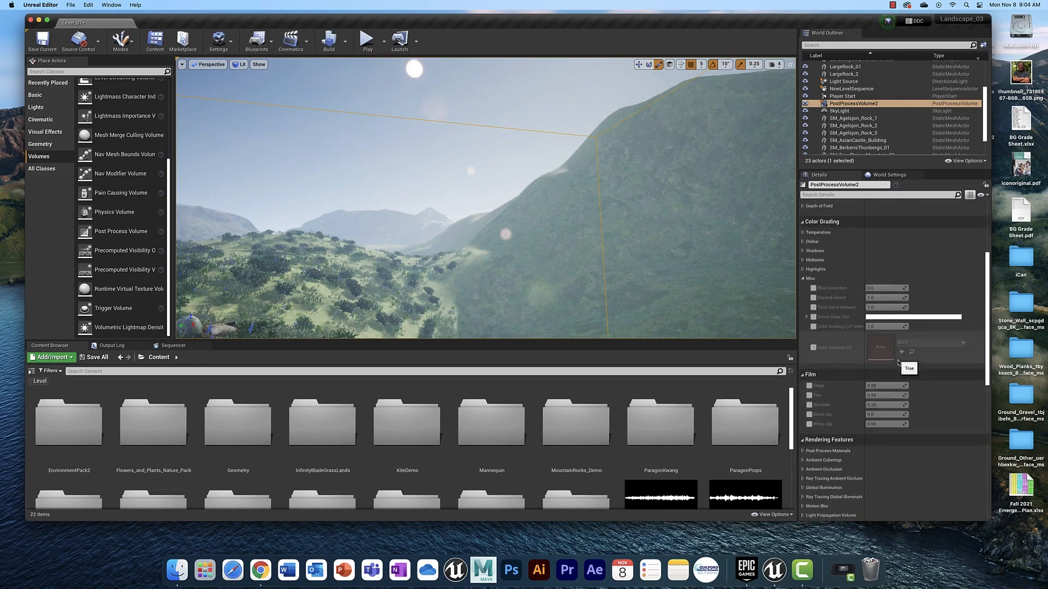
{"action": "scroll", "coordinate": [899, 363], "scroll_direction": "up", "scroll_amount": 4}
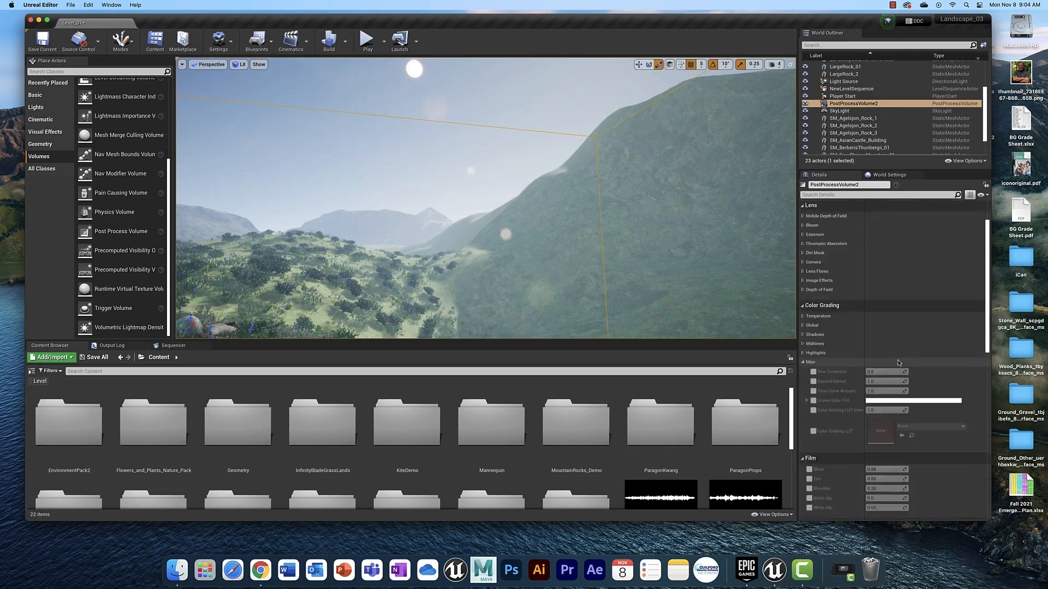
{"action": "left_click", "coordinate": [802, 235]}
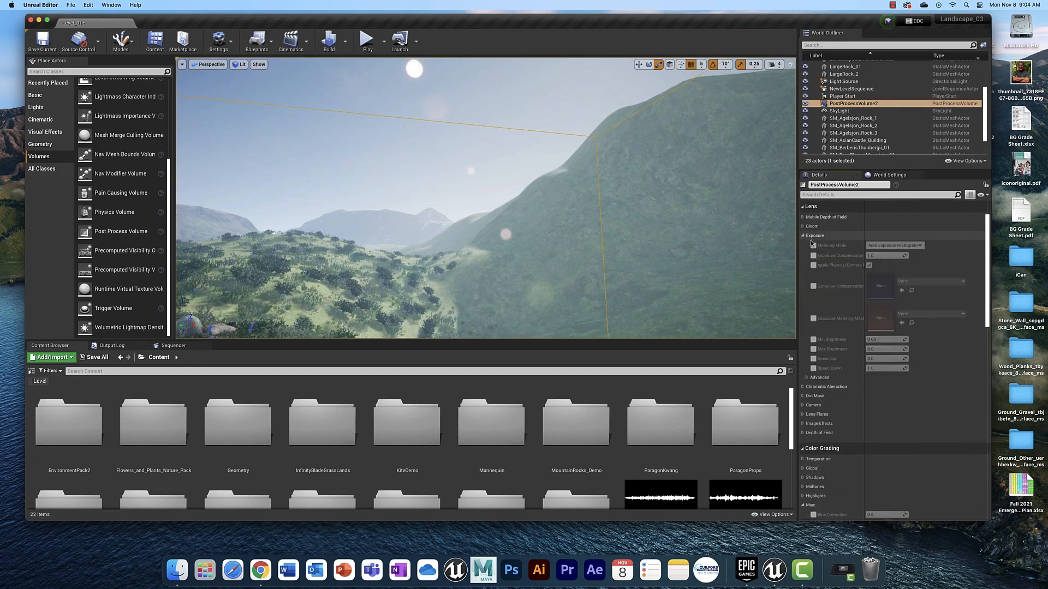
{"action": "left_click", "coordinate": [813, 339]}
{"action": "left_click", "coordinate": [813, 349]}
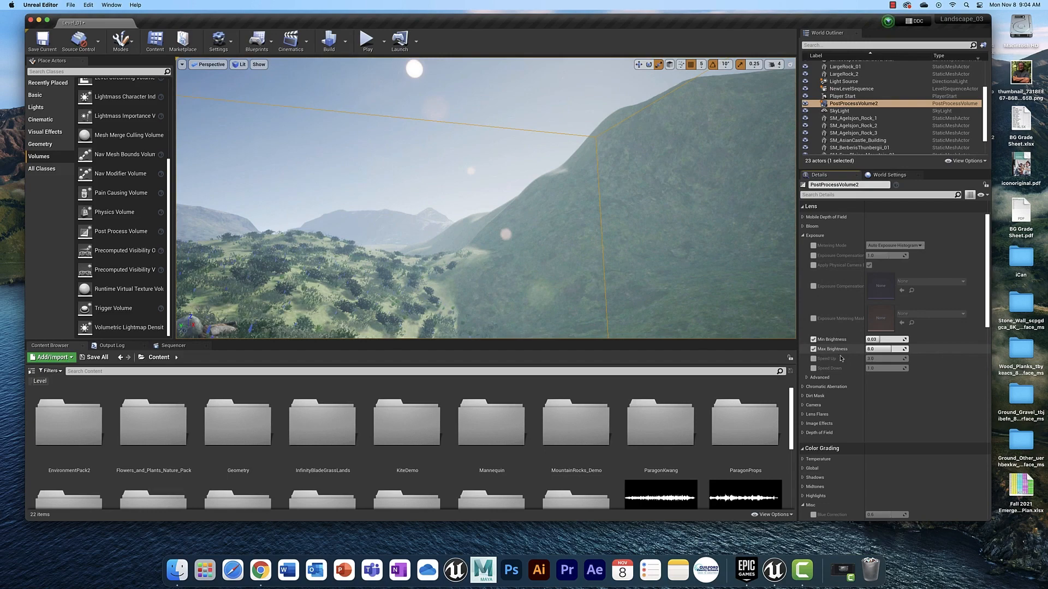
Step: Set the exposure's Min Brightness to 1, try a Max Brightness of 10, and set Max Brightness to 1 instead
{"action": "left_click", "coordinate": [877, 339]}
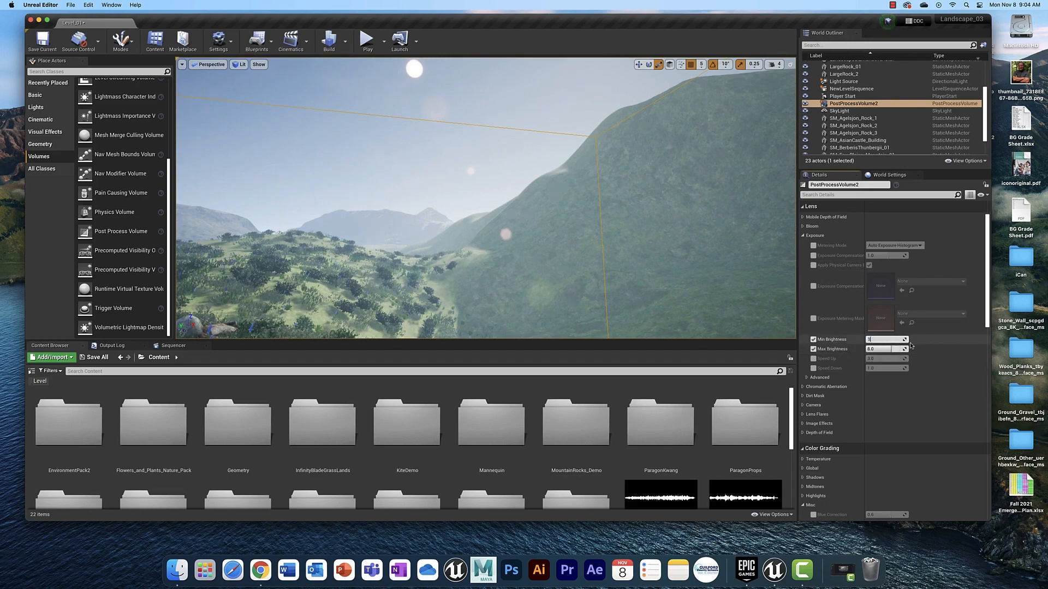
{"action": "type", "text": "1"}
{"action": "key", "text": "Return"}
{"action": "key", "text": "Tab"}
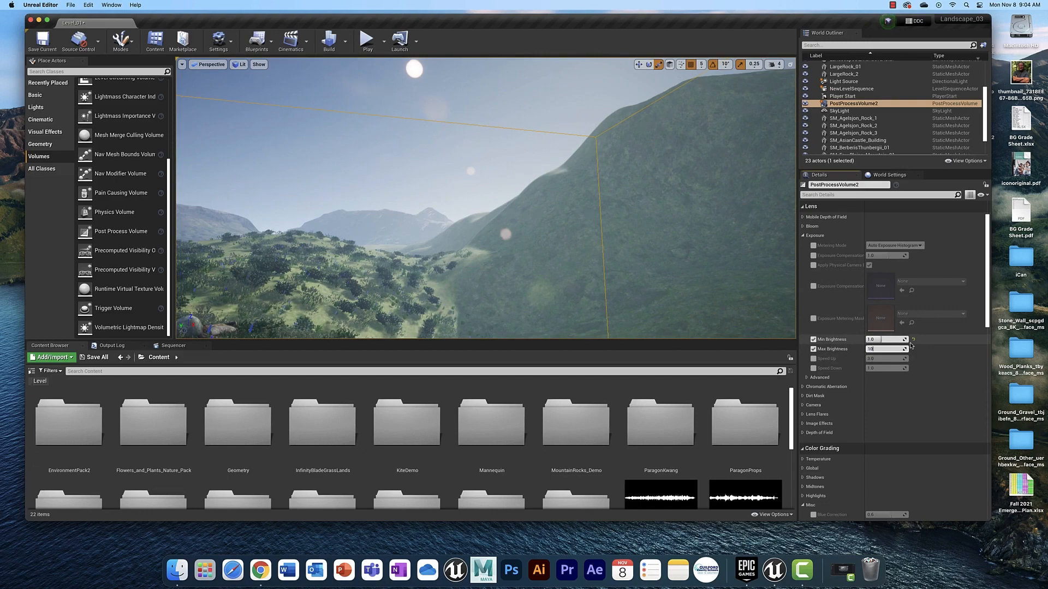
{"action": "type", "text": "10"}
{"action": "key", "text": "Return"}
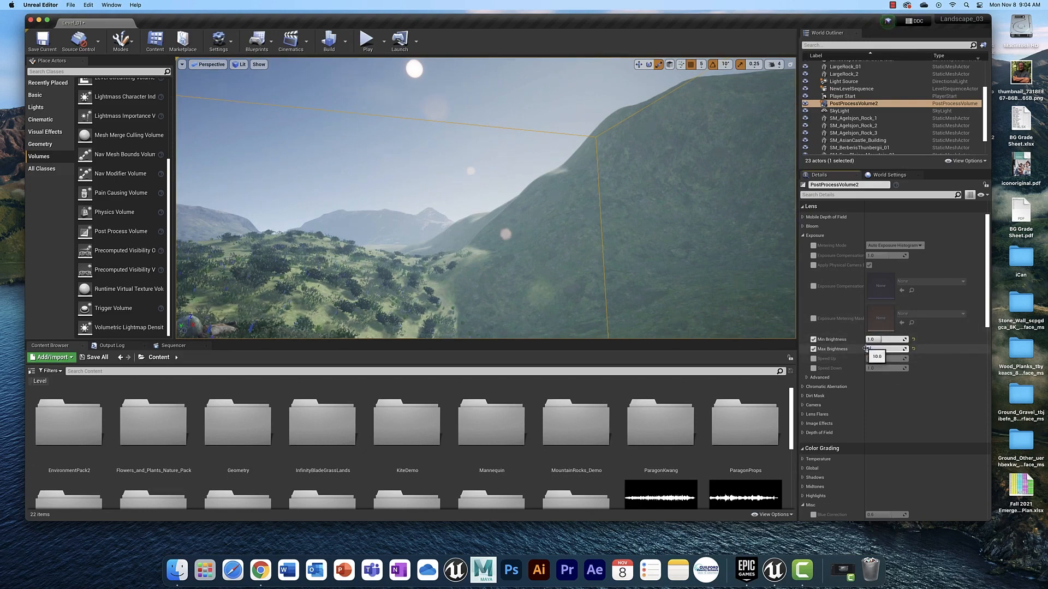
{"action": "type", "text": "1"}
{"action": "key", "text": "Return"}
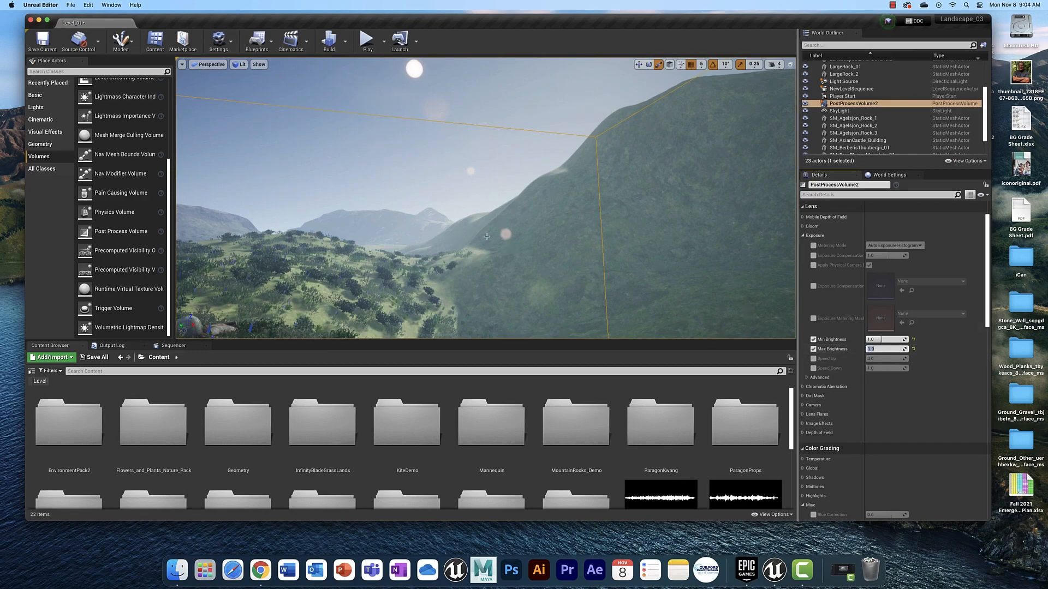
Step: Examine the exposure while turning the view from the sun toward the shaded hillside
{"action": "mouse_move", "coordinate": [486, 237]}
{"action": "right_mouse_down"}
{"action": "mouse_move", "coordinate": [447, 256]}
{"action": "mouse_move", "coordinate": [322, 262]}
{"action": "mouse_move", "coordinate": [289, 240]}
{"action": "mouse_move", "coordinate": [431, 248]}
{"action": "mouse_move", "coordinate": [487, 235]}
{"action": "right_mouse_up"}
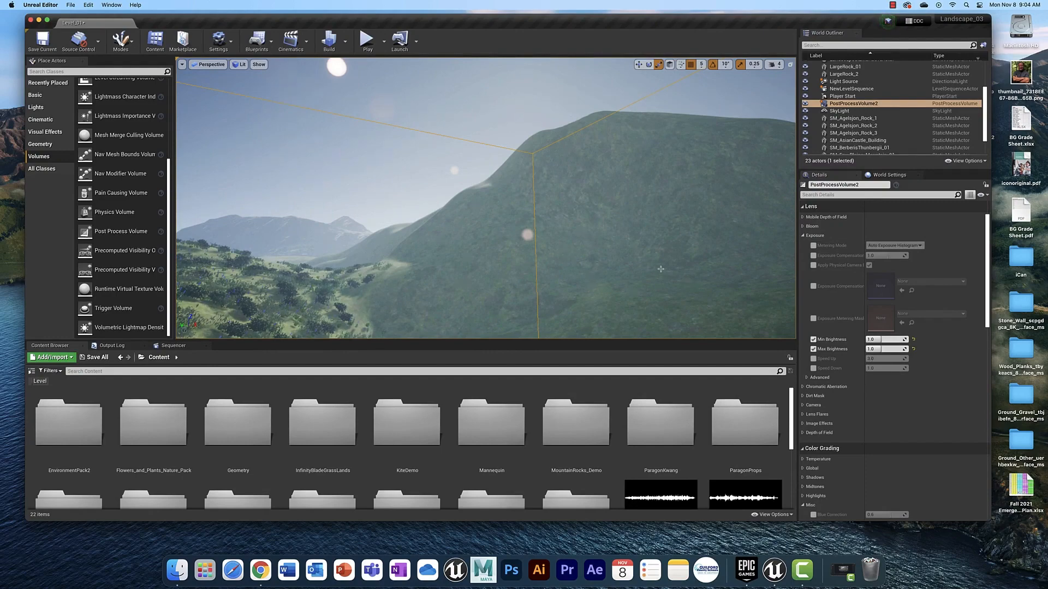
{"action": "scroll", "coordinate": [660, 269], "scroll_direction": "up", "scroll_amount": 1}
{"action": "scroll", "coordinate": [660, 269], "scroll_direction": "down", "scroll_amount": 3}
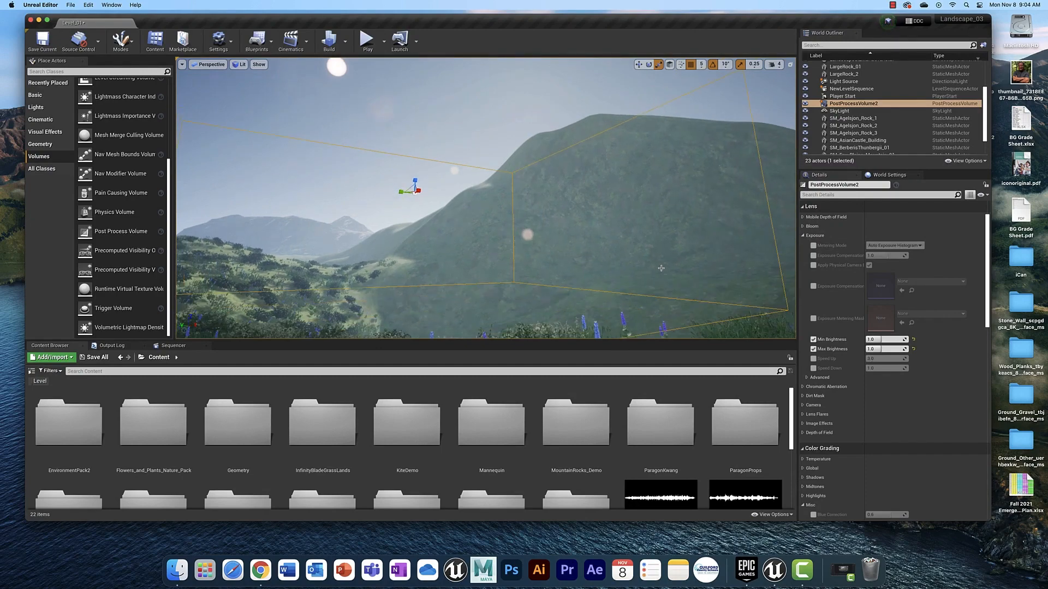
{"action": "scroll", "coordinate": [620, 248], "scroll_direction": "up", "scroll_amount": 2}
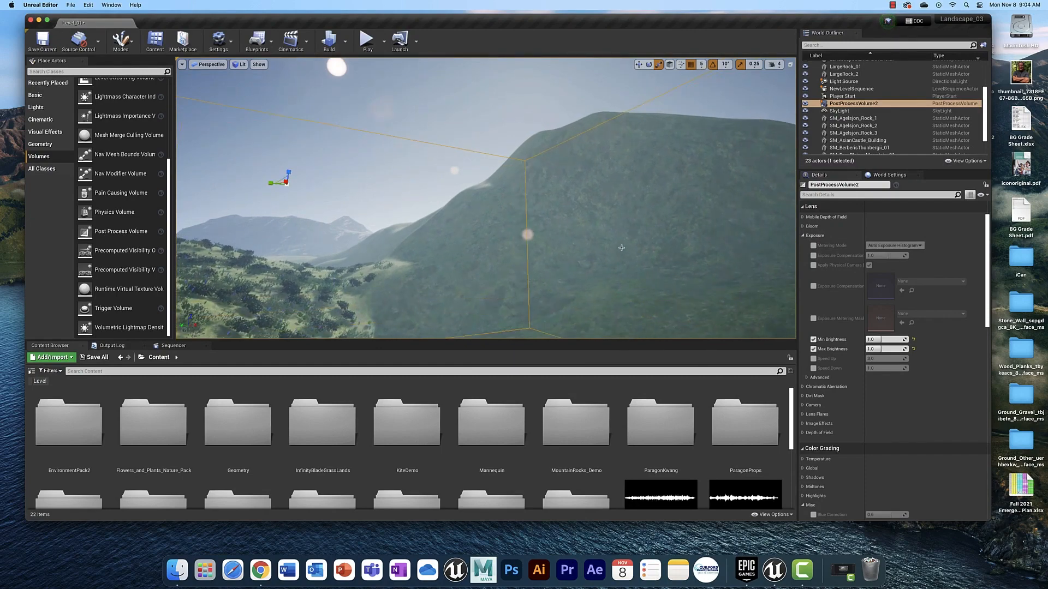
{"action": "mouse_move", "coordinate": [596, 244]}
{"action": "left_mouse_down", "text": "alt"}
{"action": "mouse_move", "coordinate": [775, 281]}
{"action": "mouse_move", "coordinate": [620, 248]}
{"action": "left_mouse_up", "text": "alt"}
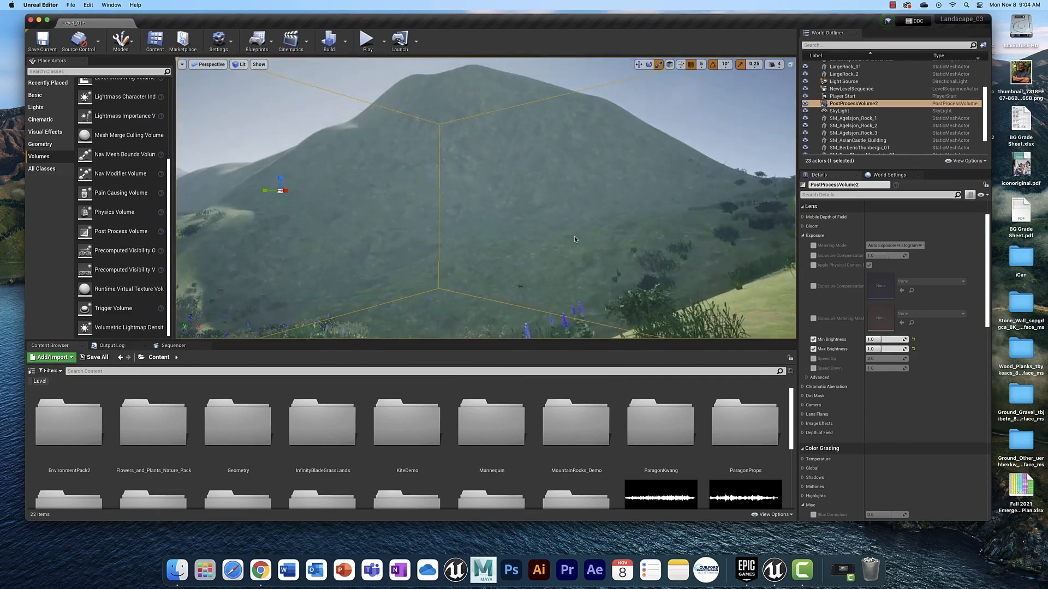
Step: Show the volume's Dirt Mask and Depth of Field settings and review their options
{"action": "left_click", "coordinate": [802, 397]}
{"action": "scroll", "coordinate": [843, 327], "scroll_direction": "down", "scroll_amount": 5}
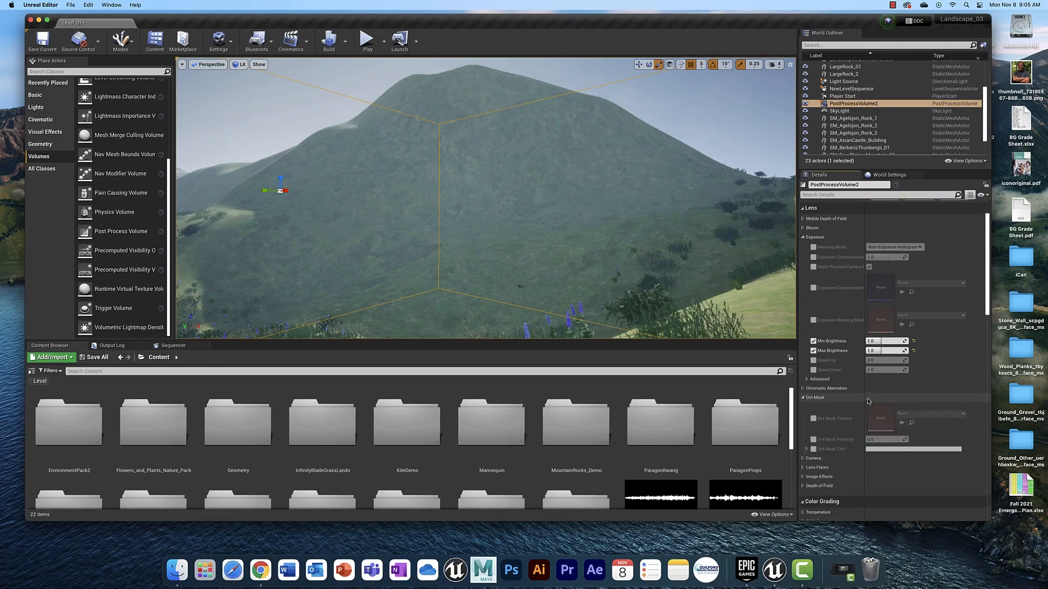
{"action": "scroll", "coordinate": [846, 284], "scroll_direction": "up", "scroll_amount": 1}
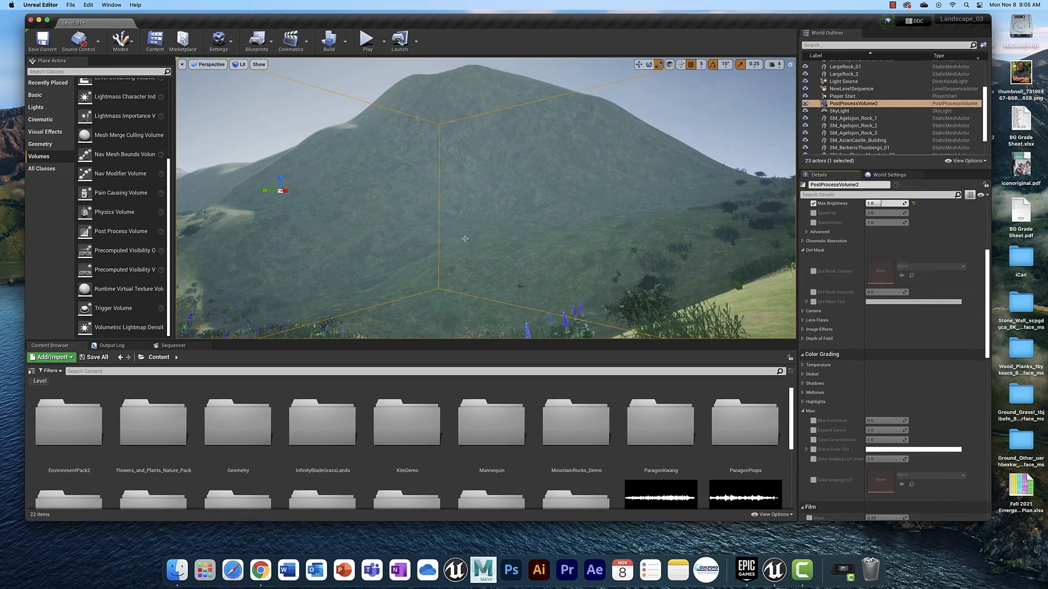
{"action": "scroll", "coordinate": [464, 238], "scroll_direction": "down", "scroll_amount": 5}
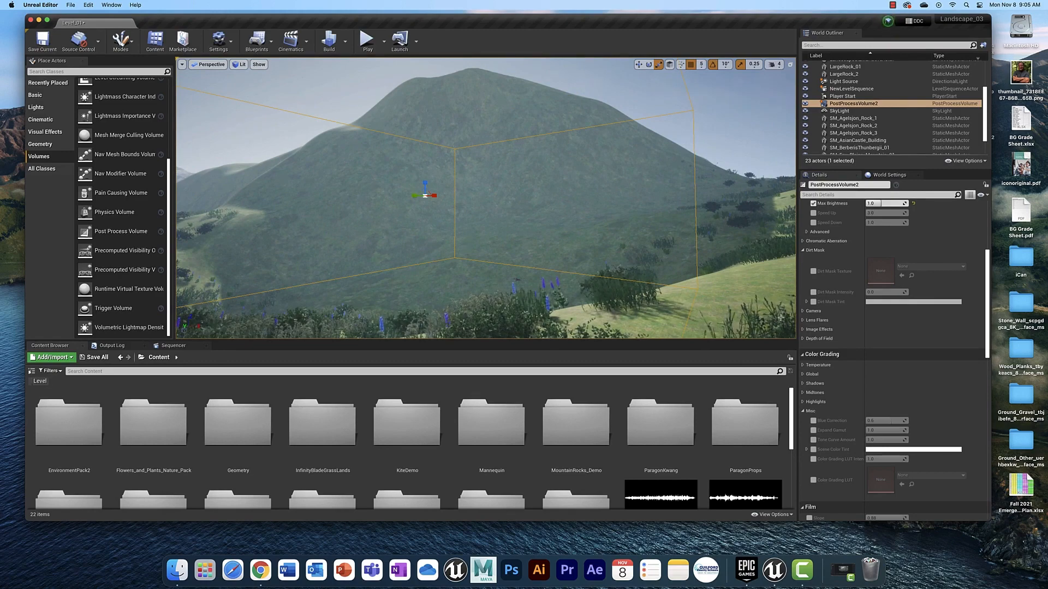
{"action": "left_click", "coordinate": [803, 339]}
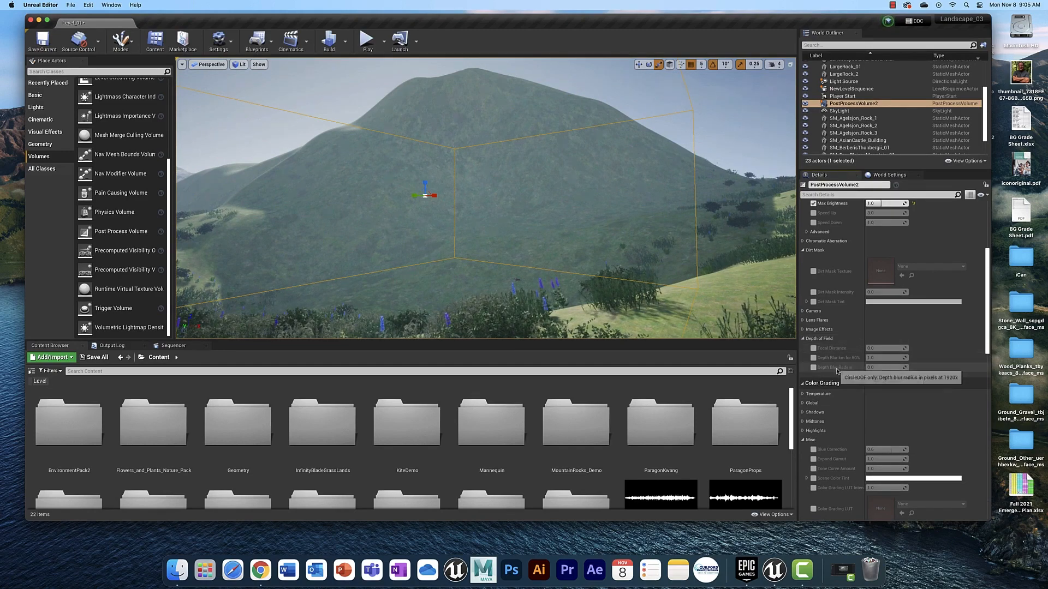
Step: Enable the Focal Distance and Depth Blur km for 50% overrides in Depth of Field and raise both values
{"action": "left_click", "coordinate": [813, 349]}
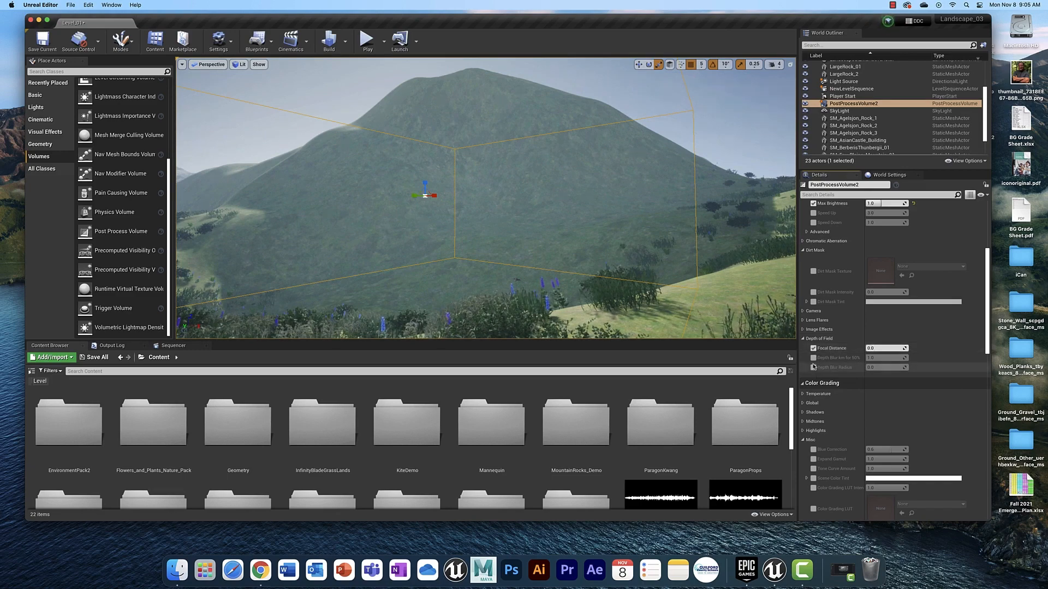
{"action": "left_click", "coordinate": [813, 358]}
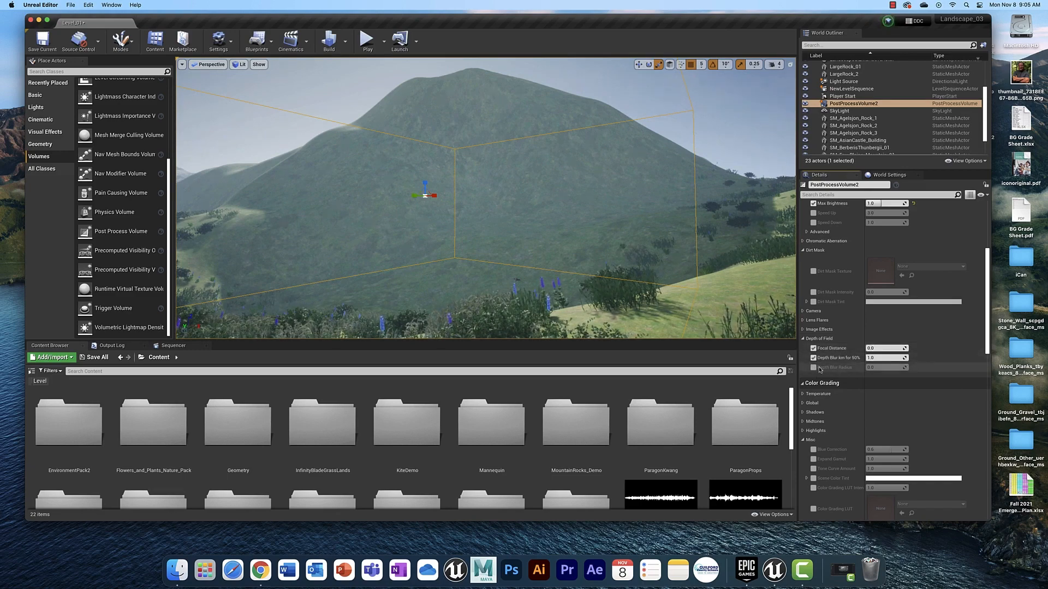
{"action": "key", "text": "f"}
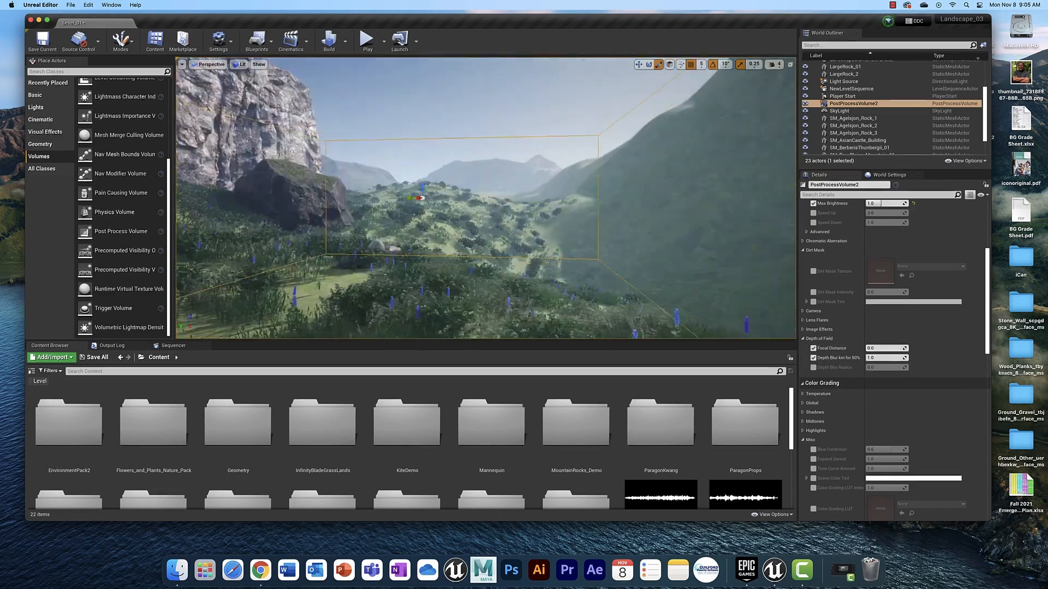
{"action": "mouse_move", "coordinate": [876, 348]}
{"action": "left_mouse_down"}
{"action": "mouse_move", "coordinate": [927, 348]}
{"action": "mouse_move", "coordinate": [873, 348]}
{"action": "mouse_move", "coordinate": [877, 361]}
{"action": "left_mouse_up"}
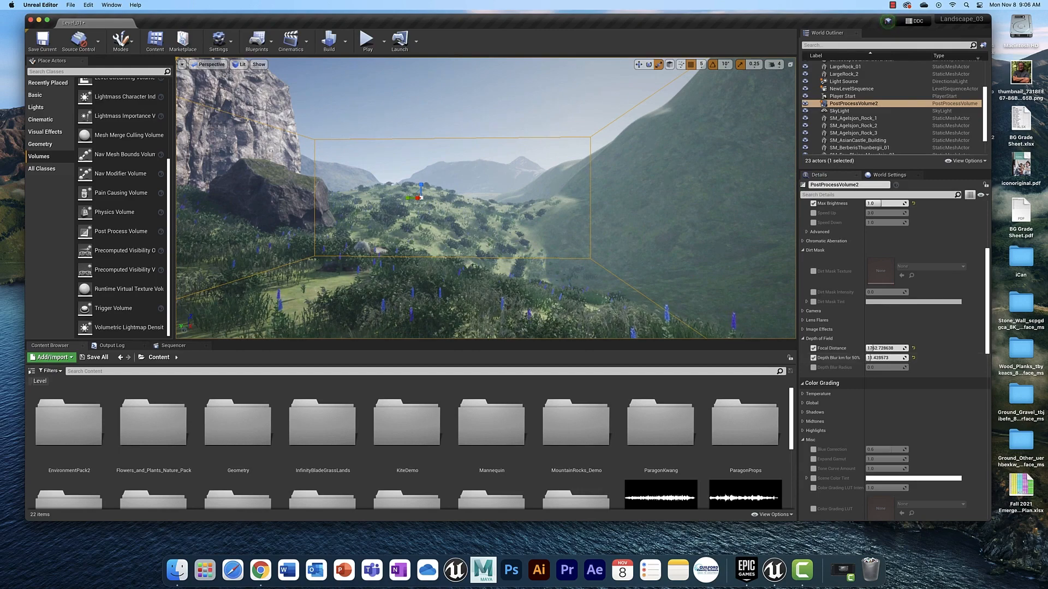
Step: Review the volume's settings from Exposure through to the Post Process Volume Settings and Brush Settings
{"action": "scroll", "coordinate": [952, 292], "scroll_direction": "up", "scroll_amount": 5}
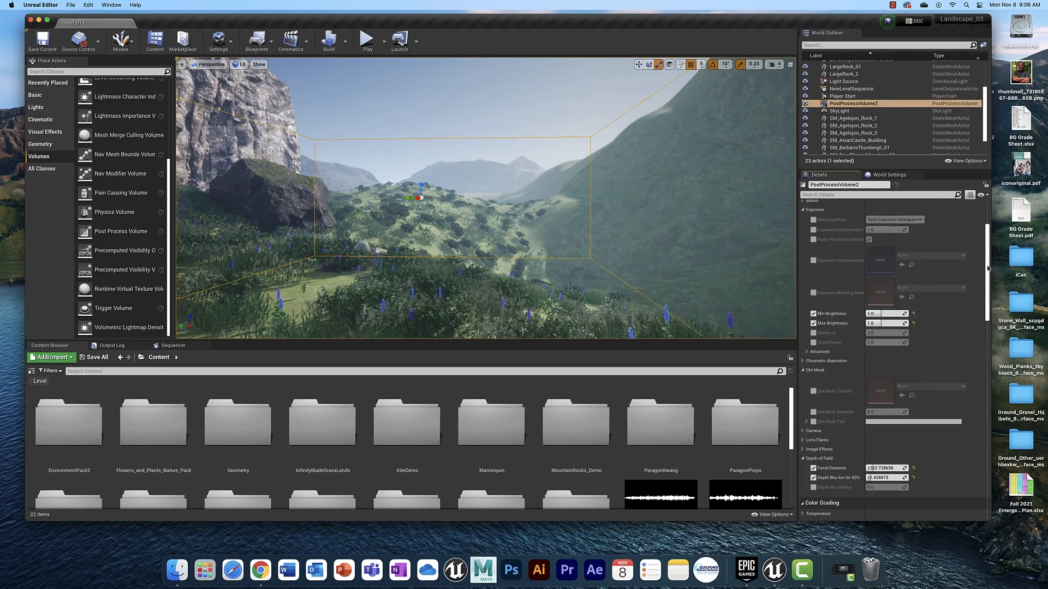
{"action": "scroll", "coordinate": [989, 246], "scroll_direction": "up", "scroll_amount": 3}
{"action": "left_click_drag", "start_coordinate": [989, 247], "coordinate": [994, 432]}
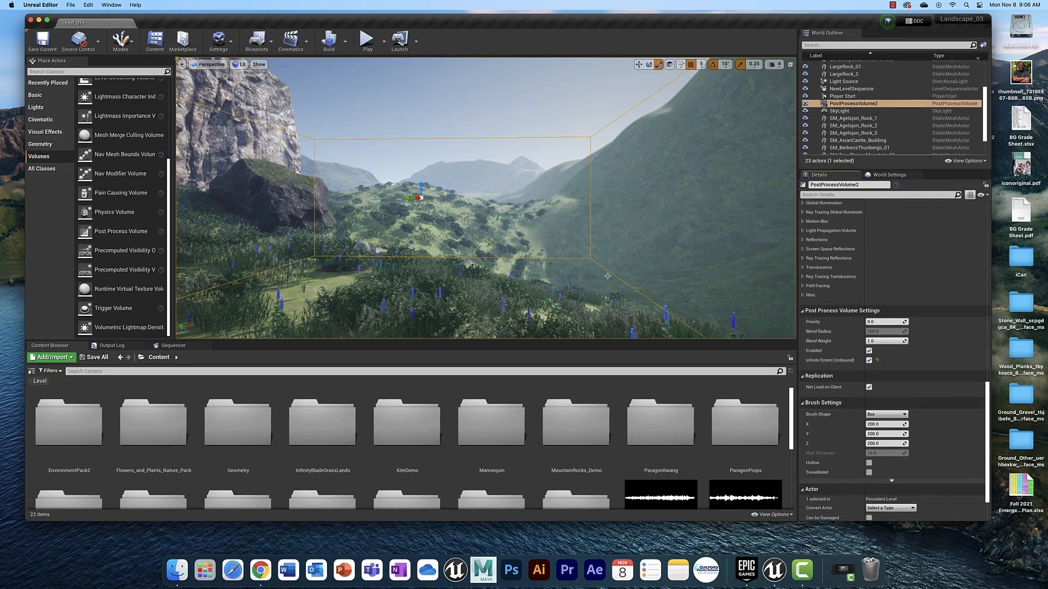